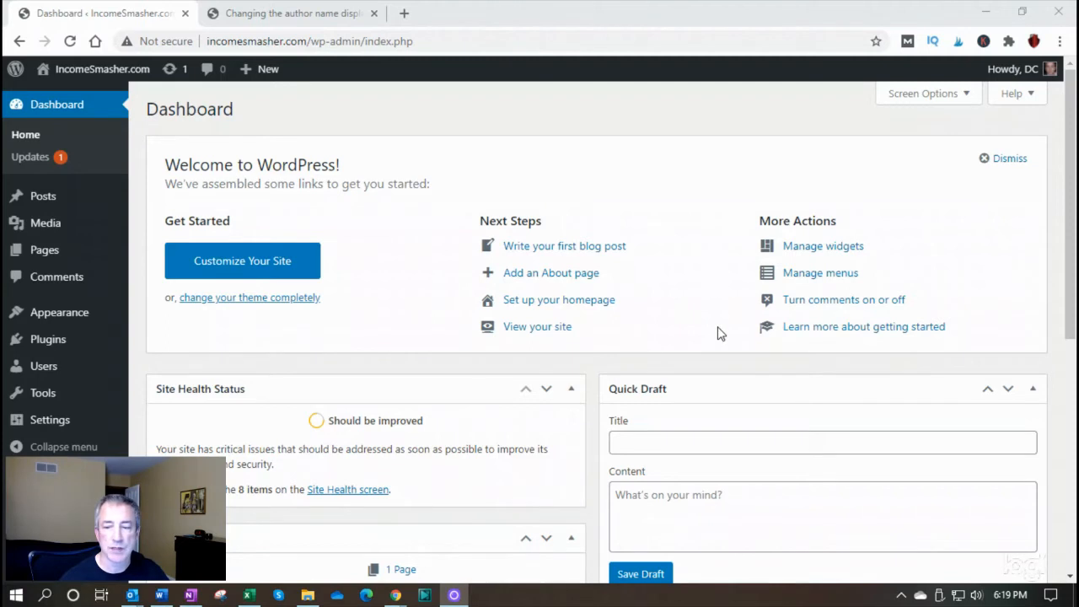
Update the active GeneratePress theme to its new version from the installed themes page
scroll(618, 321, "down", 5)
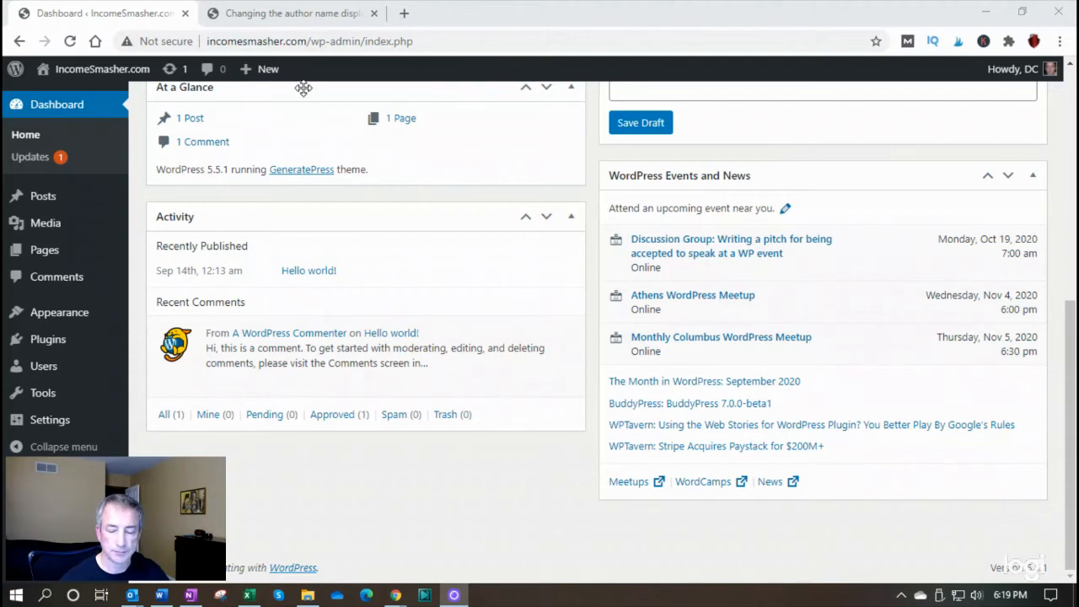
left_click(51, 322)
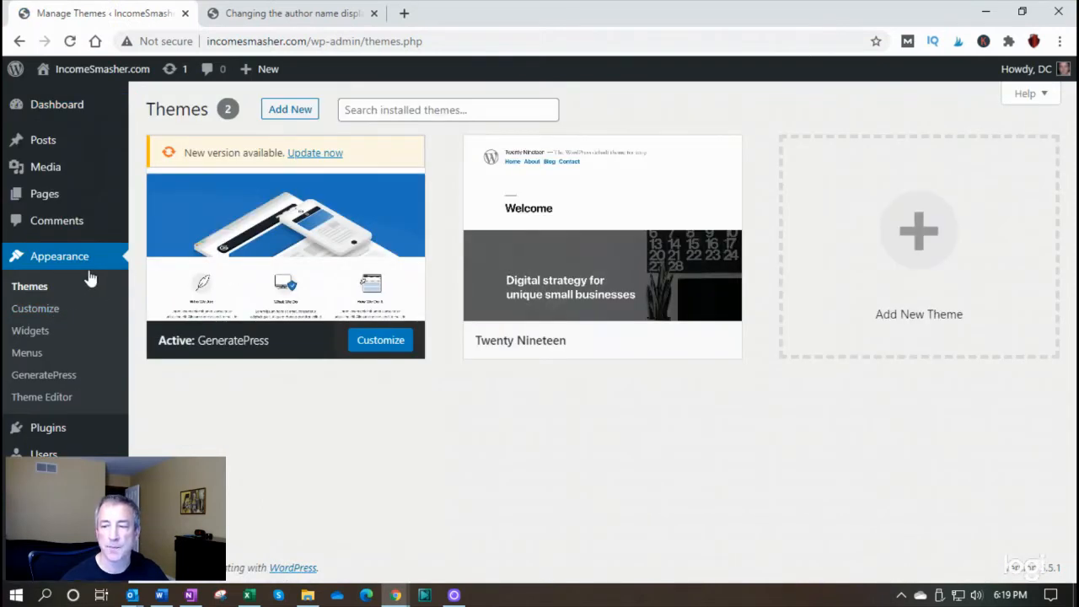
mouse_move(270, 306)
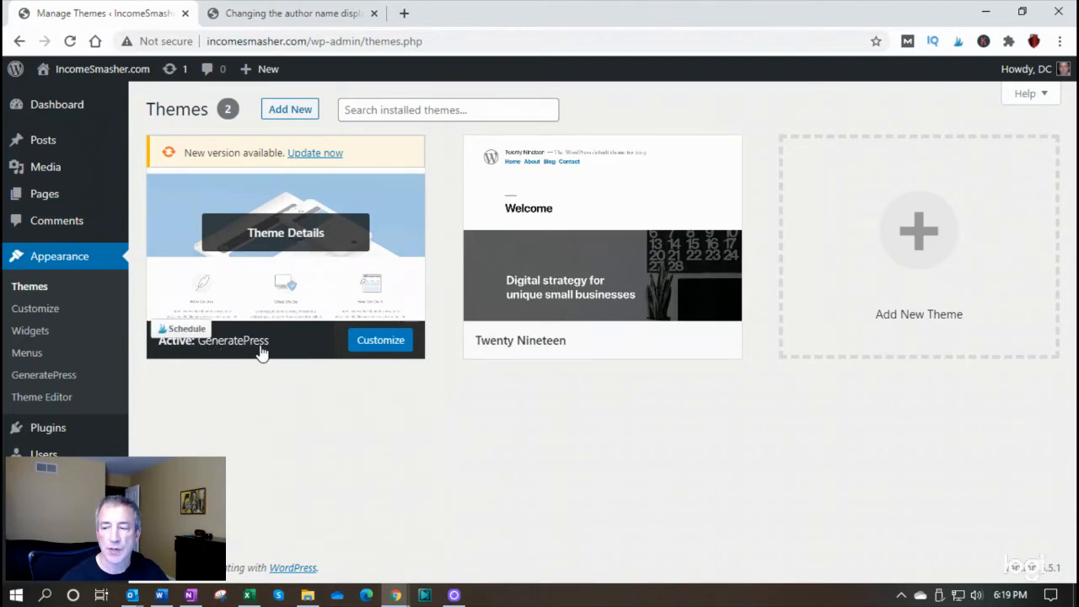
mouse_move(501, 352)
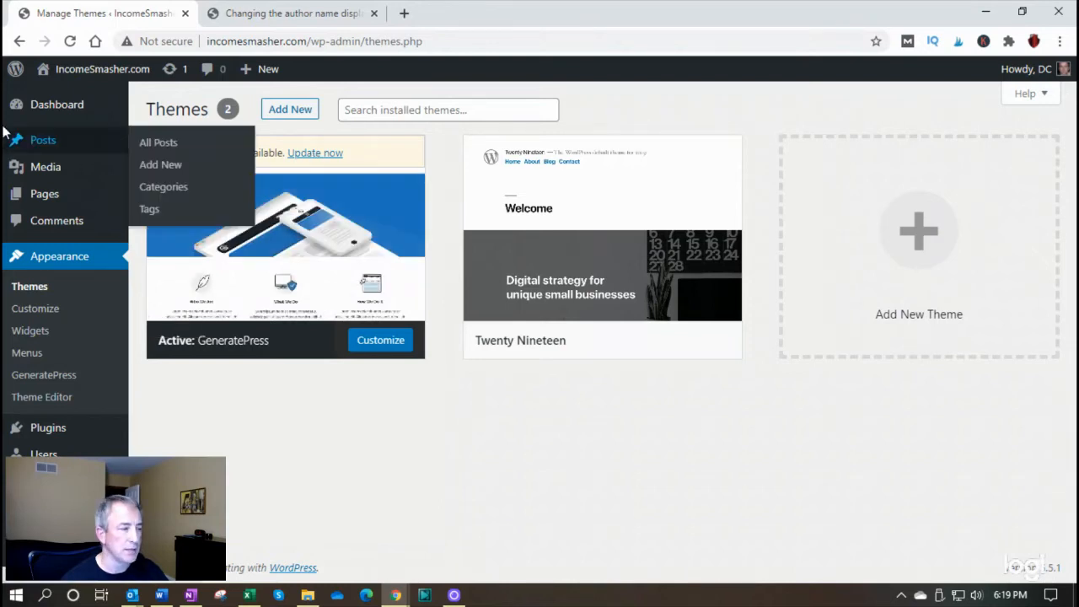
left_click(337, 154)
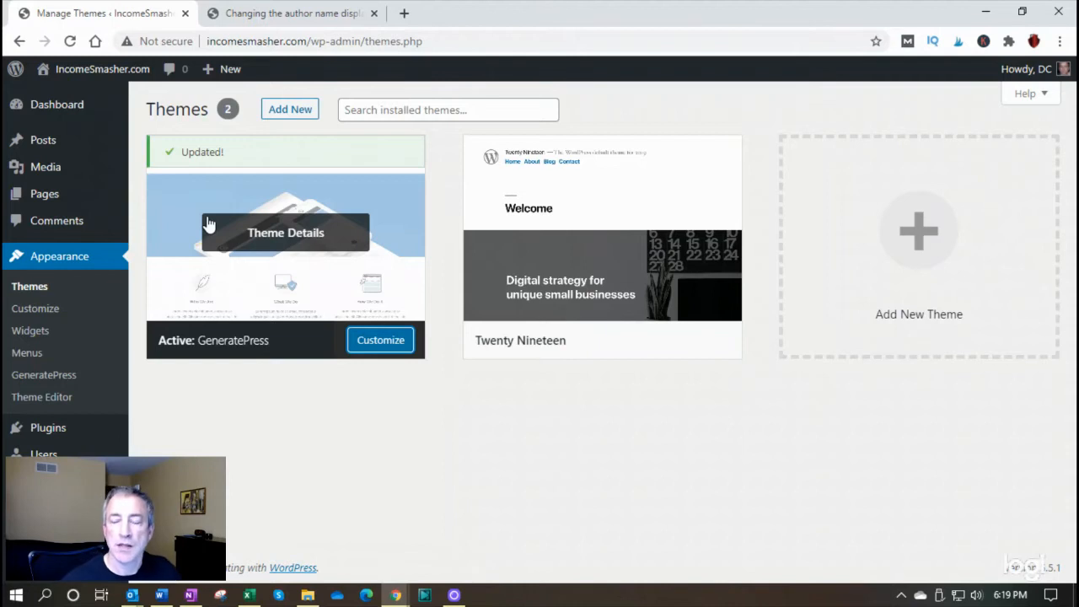
mouse_move(213, 222)
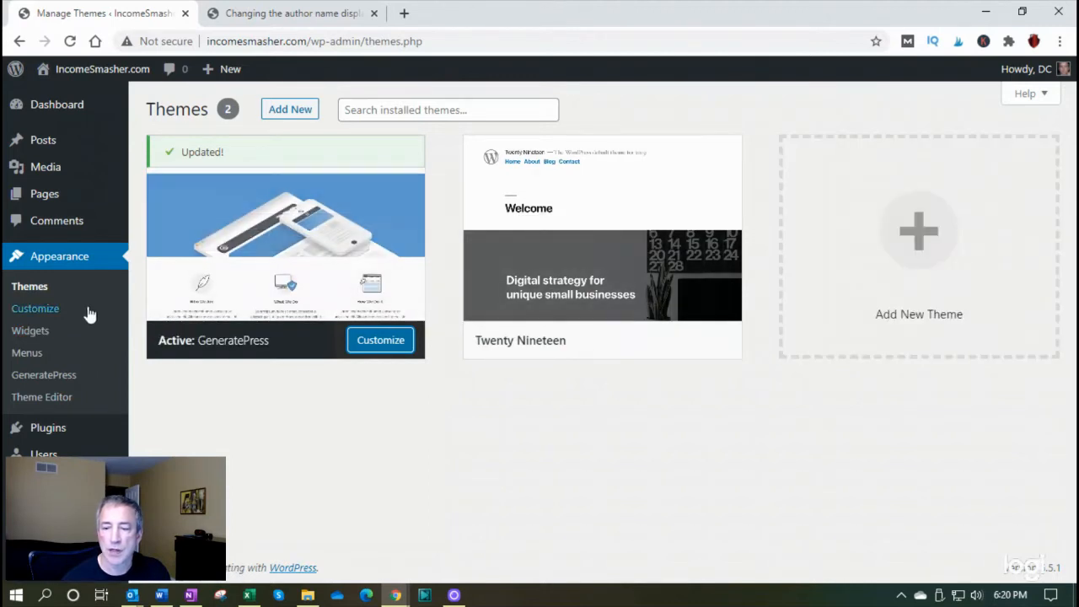
Open the menu management page and view the IncomeSmasher.com front end in a separate browser tab
left_click(32, 360)
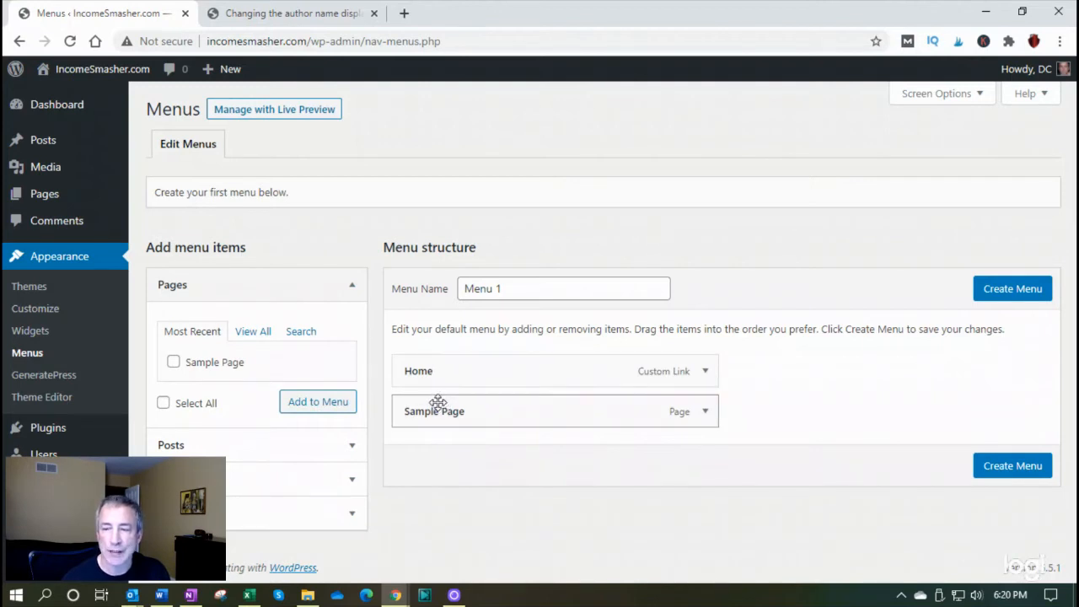
right_click(96, 73)
left_click(113, 87)
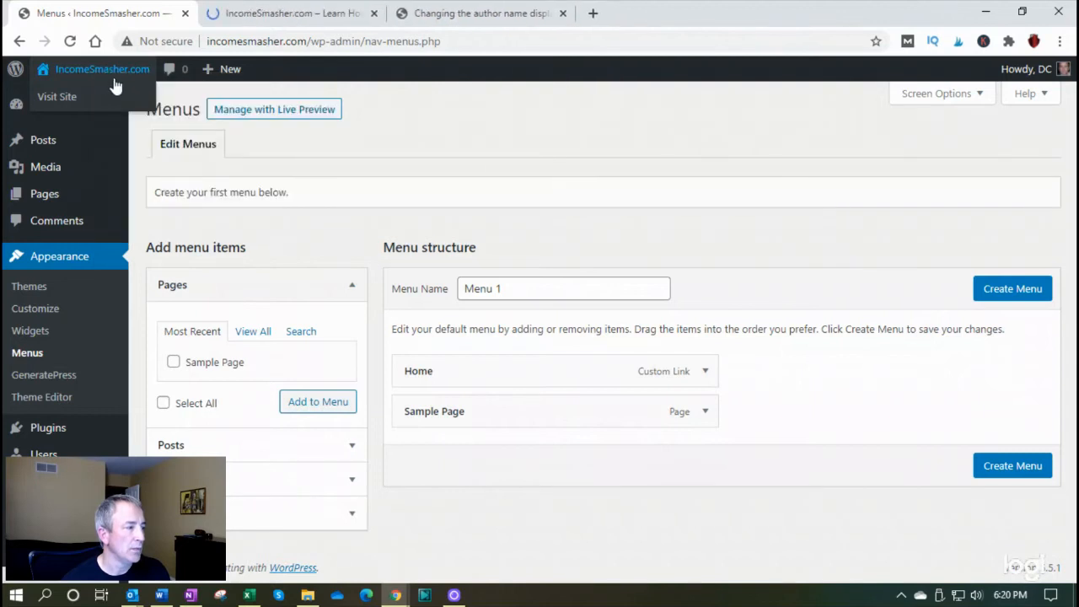
left_click(265, 17)
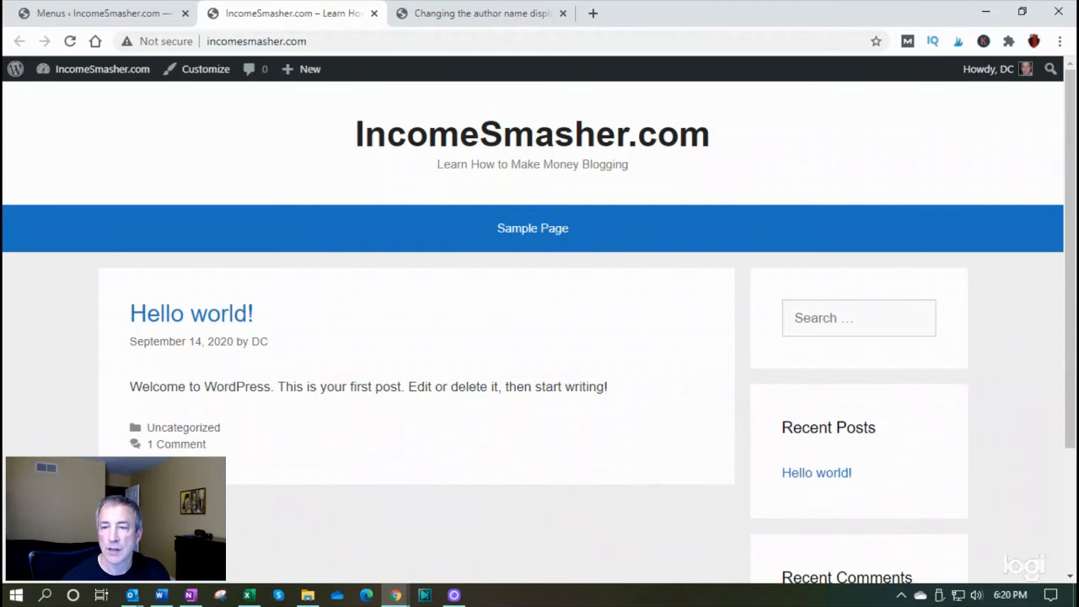
left_click(127, 16)
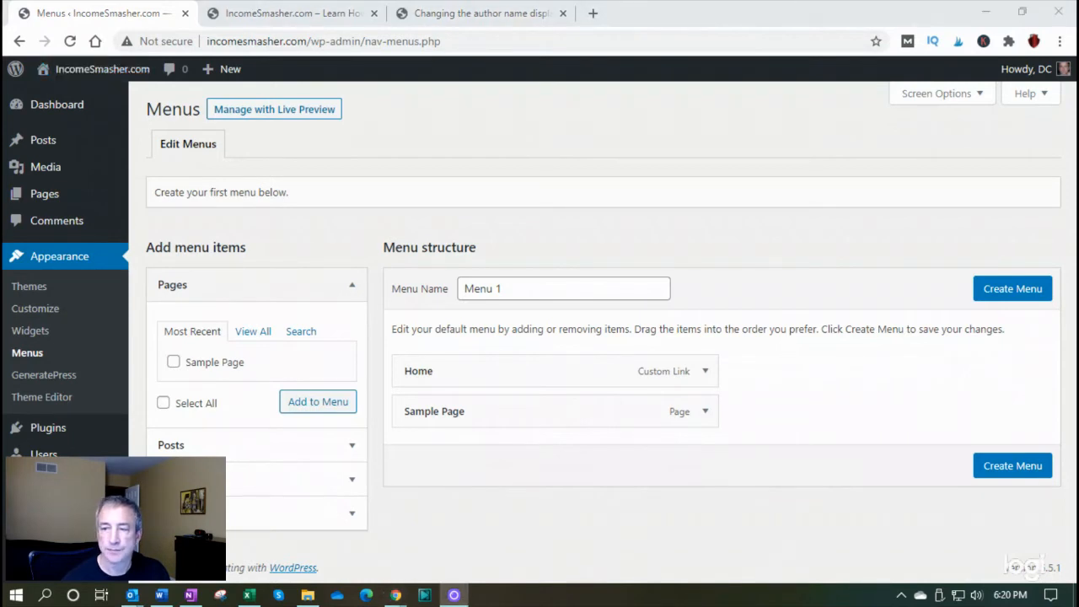
left_click(313, 17)
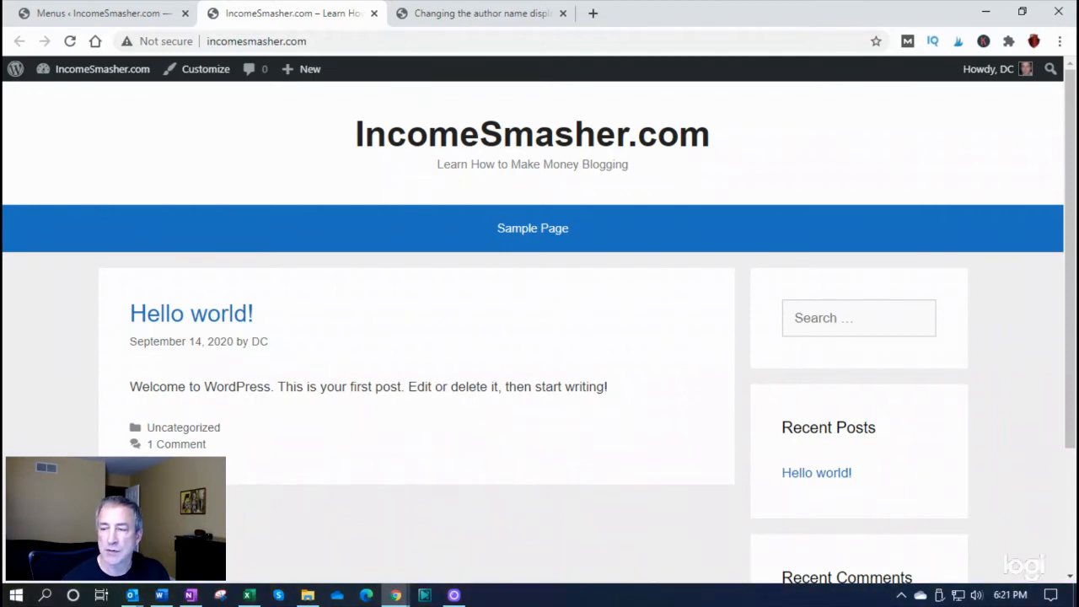
View the Sample Page on the live site, then return to the home page and review its post and sidebar
left_click(561, 233)
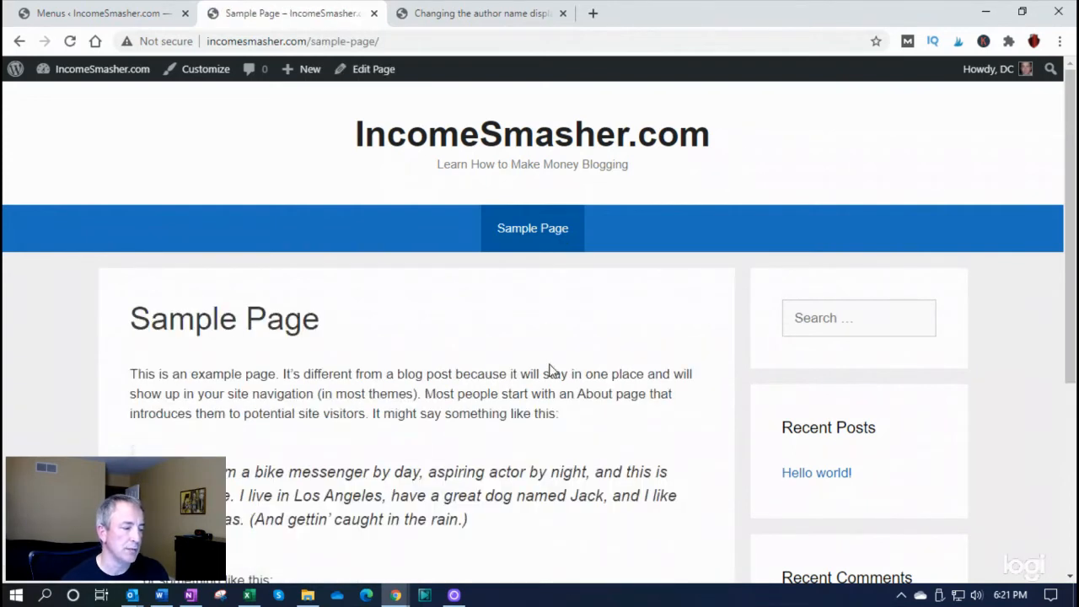
scroll(557, 413, "down", 4)
scroll(557, 415, "up", 5)
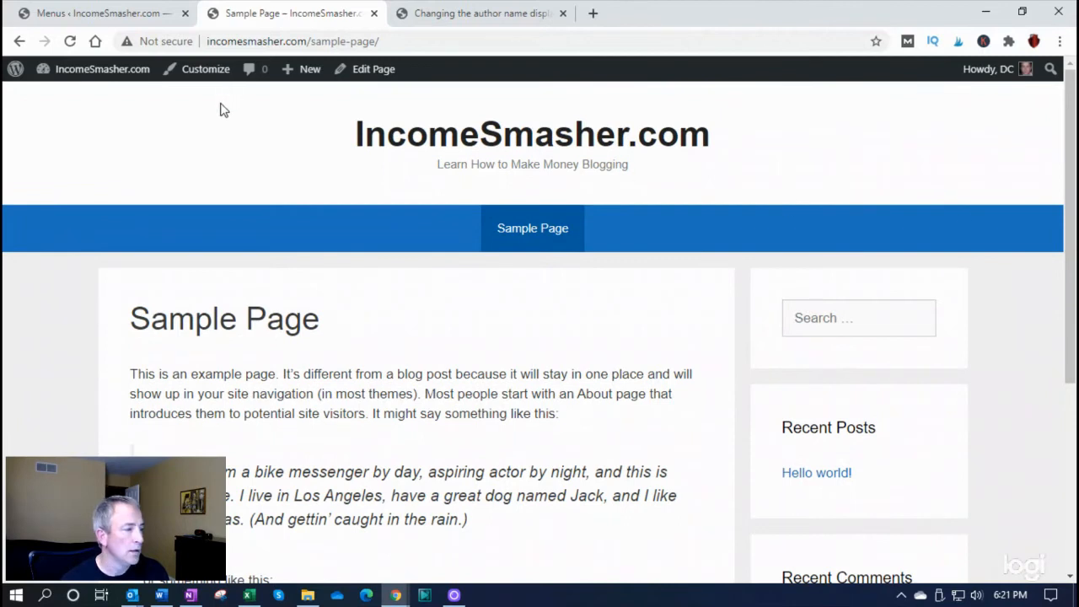
left_click(464, 150)
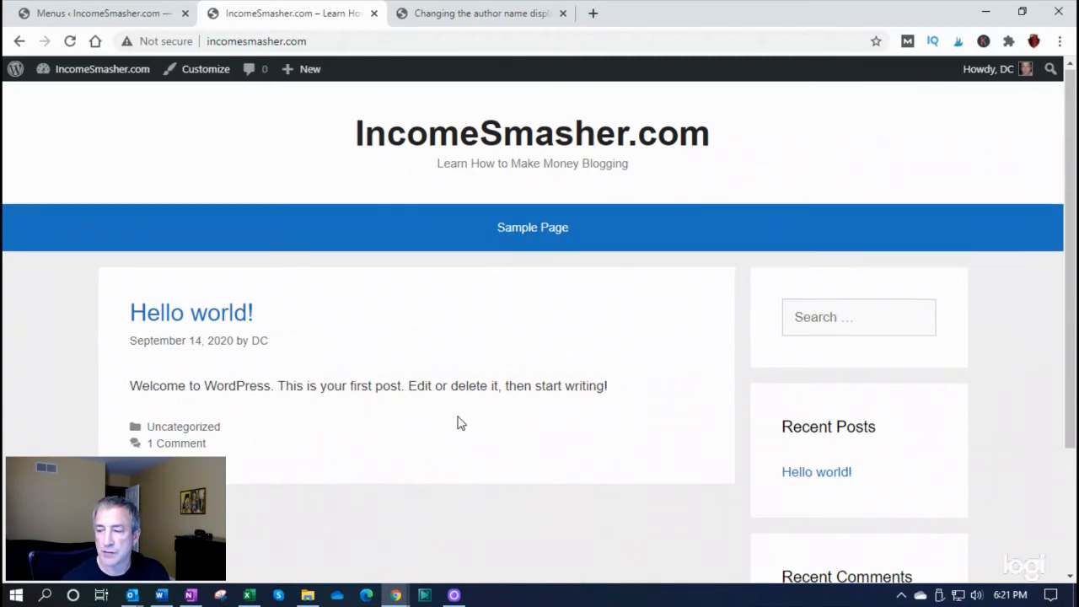
scroll(458, 422, "down", 3)
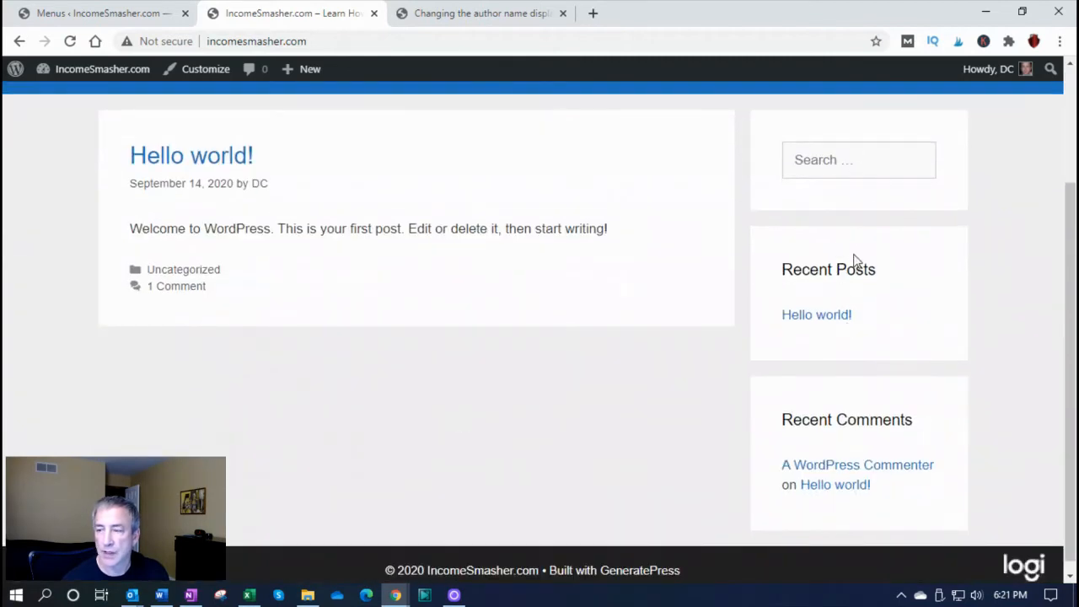
scroll(847, 384, "up", 3)
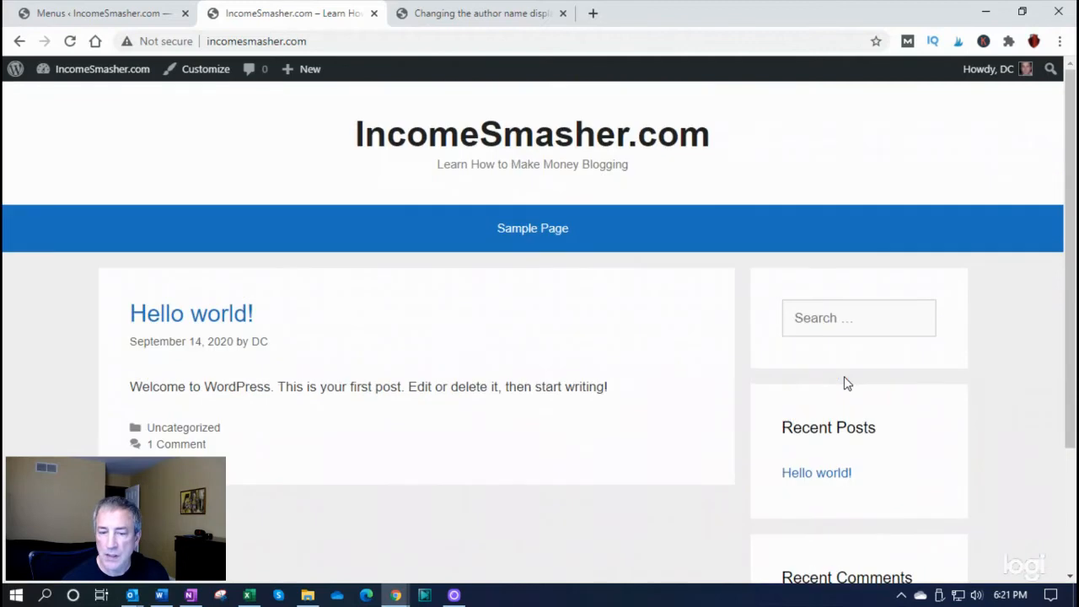
Return to the menu management page and examine the Posts, Custom Links and Categories sources for menu items
left_click(55, 13)
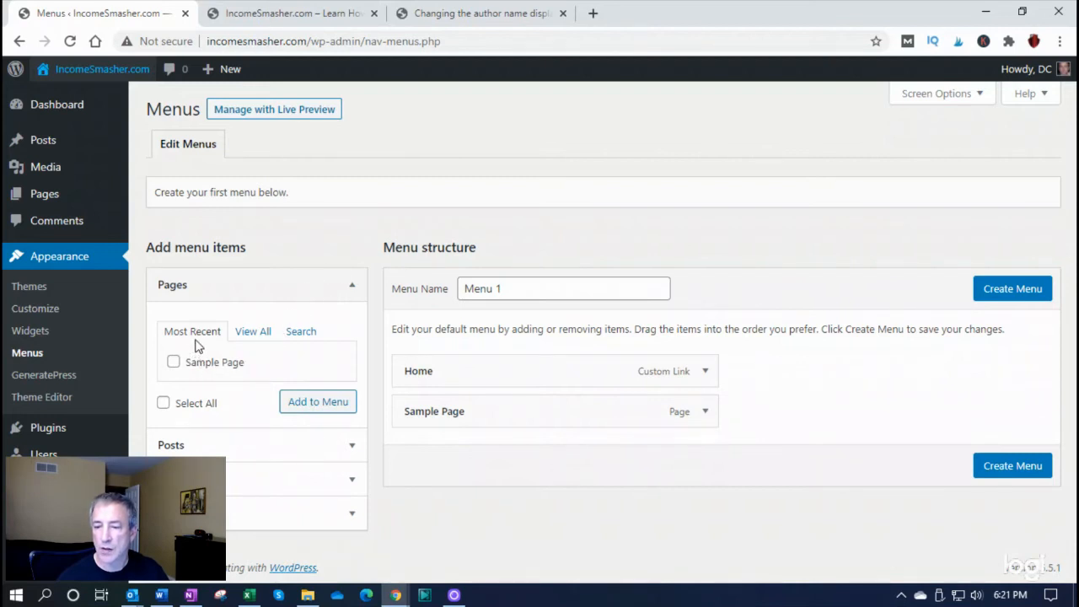
left_click(185, 444)
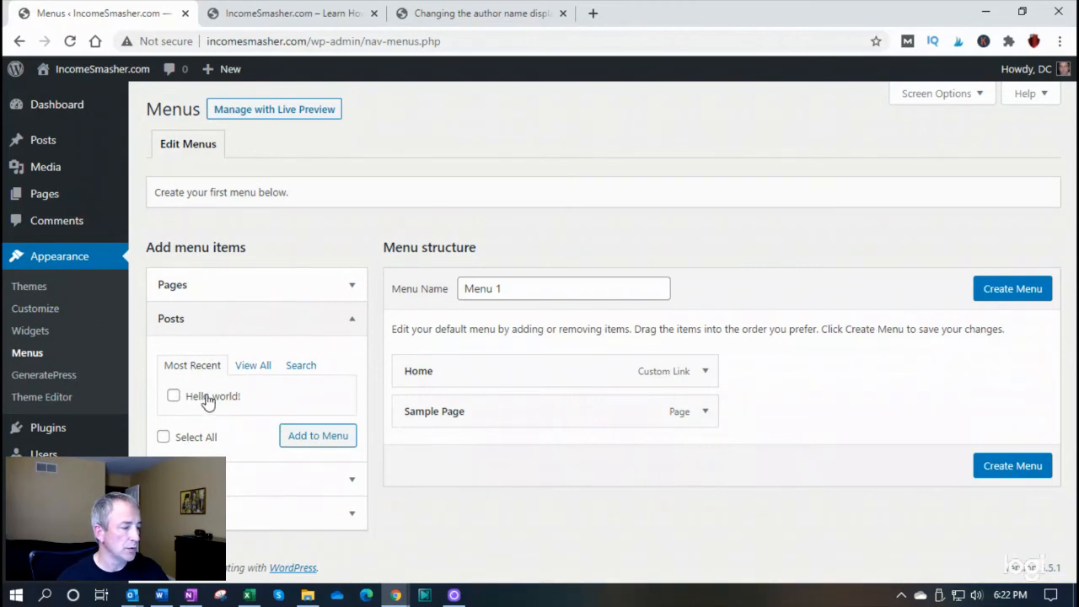
left_click(207, 479)
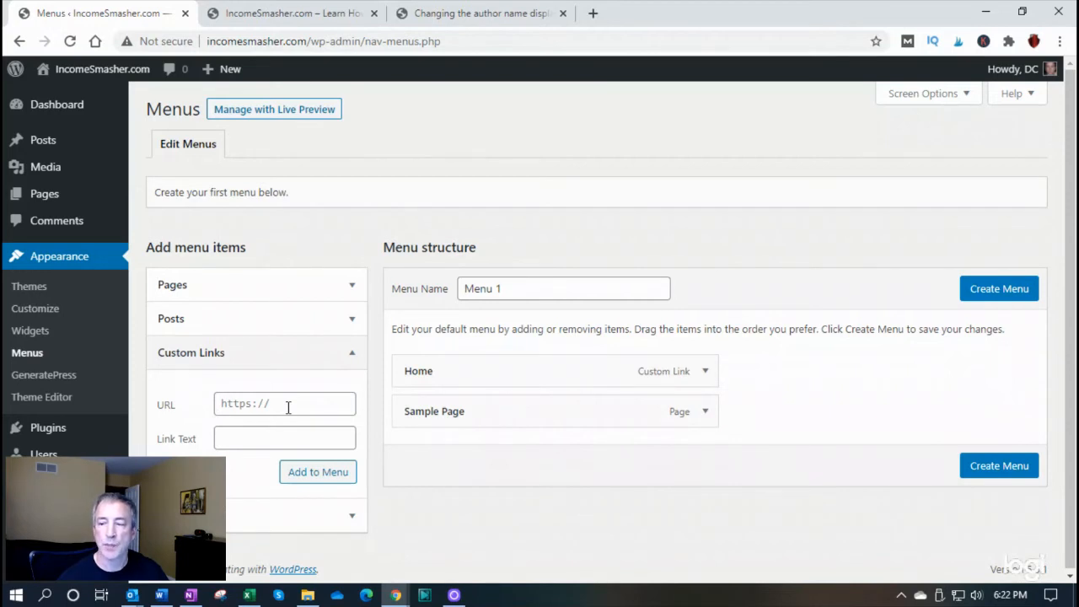
left_click(250, 515)
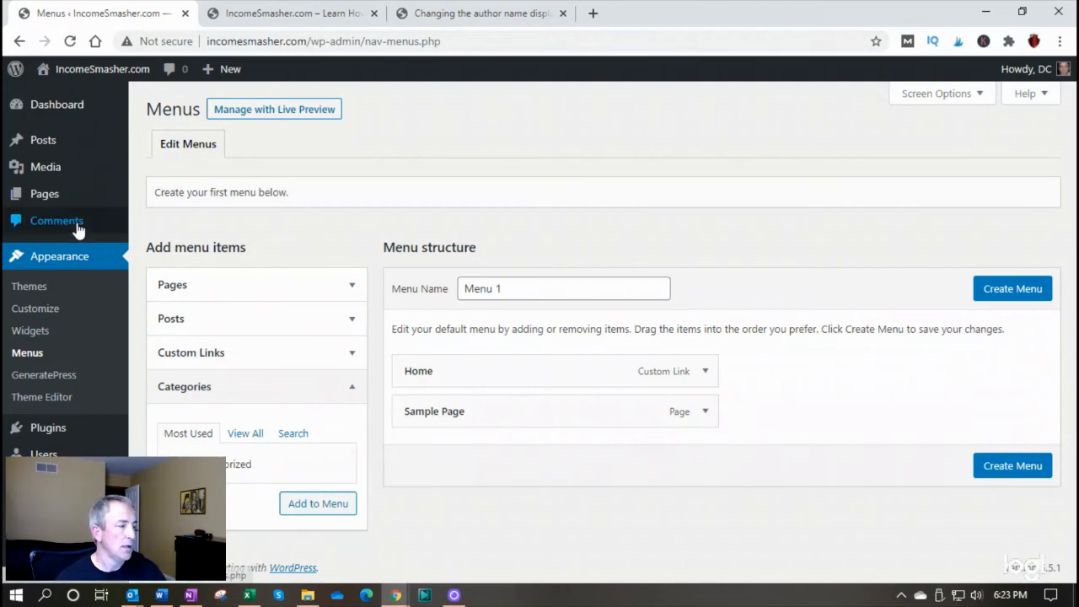
Create a new post from the posts list and dismiss the block editor welcome guide
left_click(64, 145)
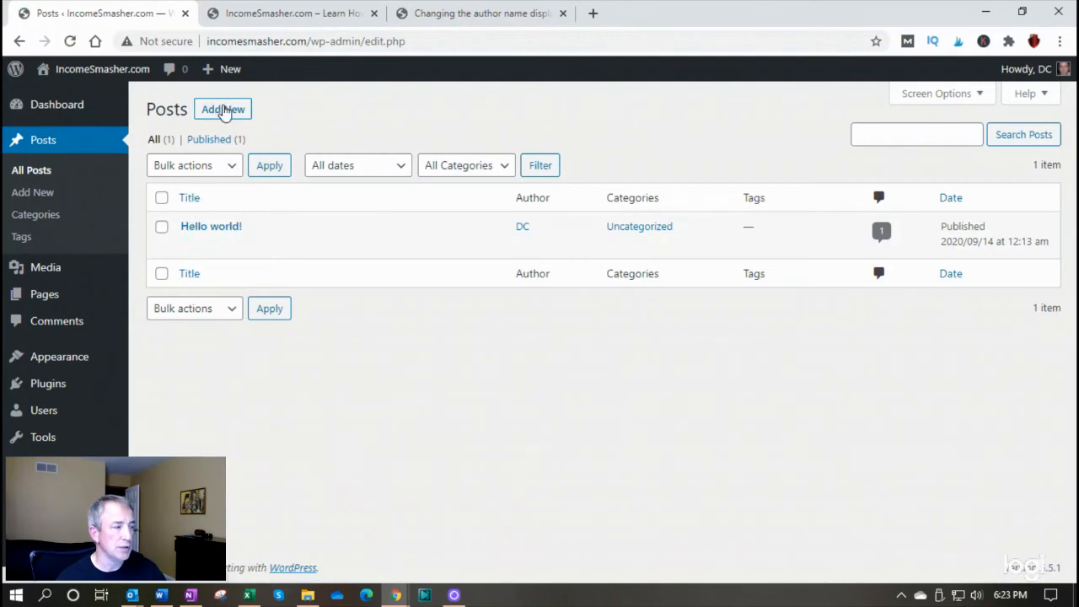
left_click(224, 111)
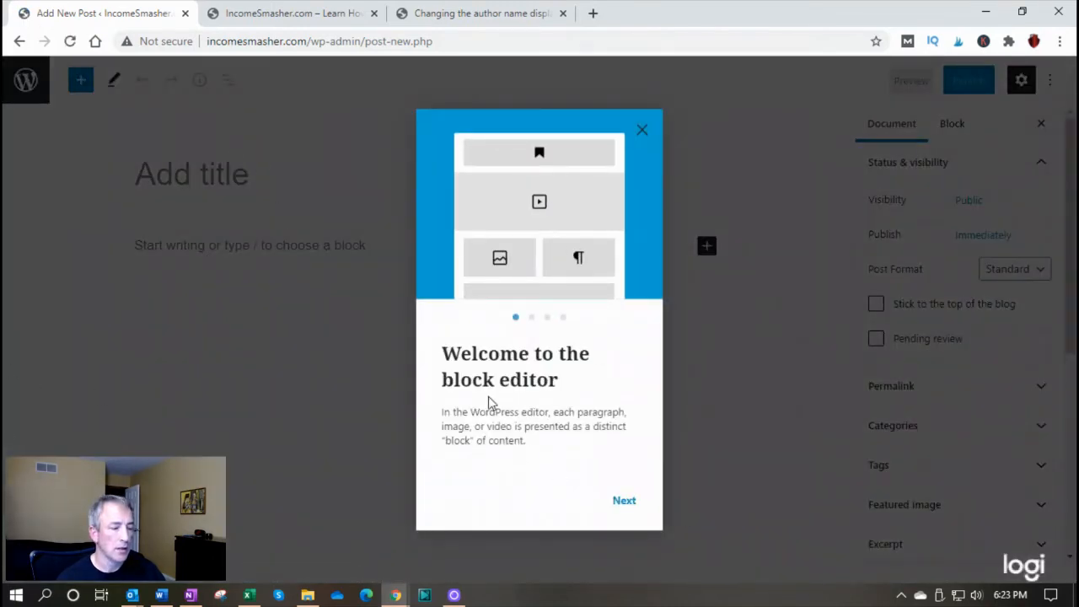
left_click(627, 504)
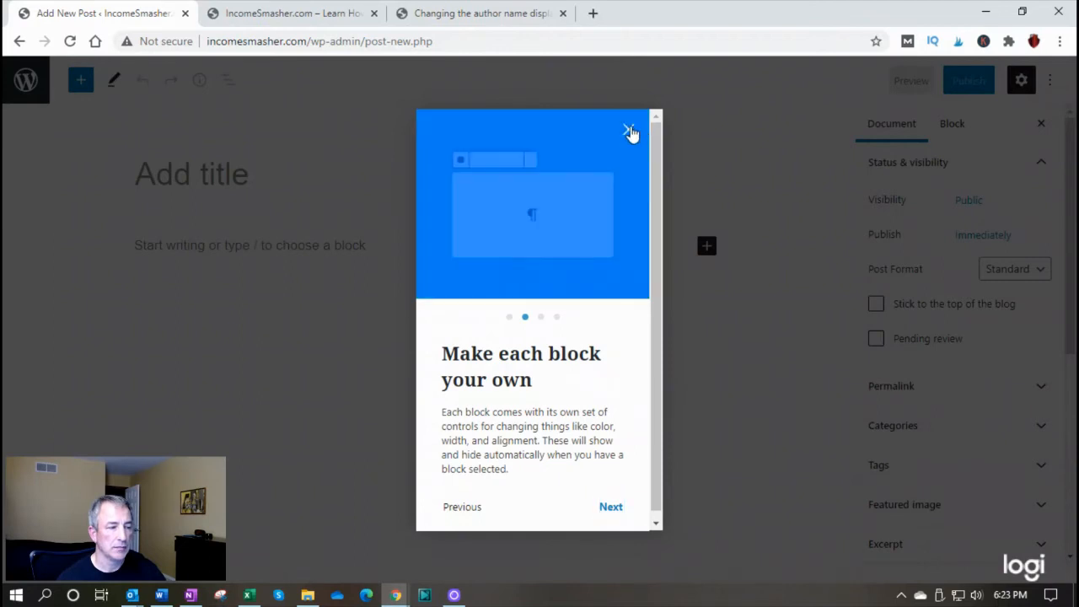
left_click(634, 132)
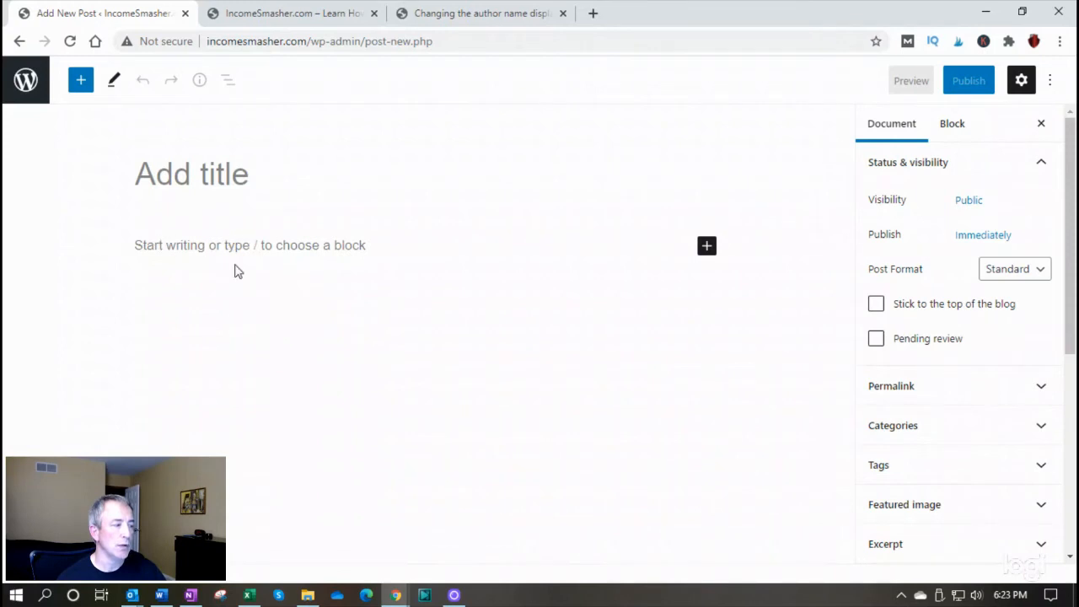
Examine the new post's body and title fields and its Permalink settings
left_click(145, 244)
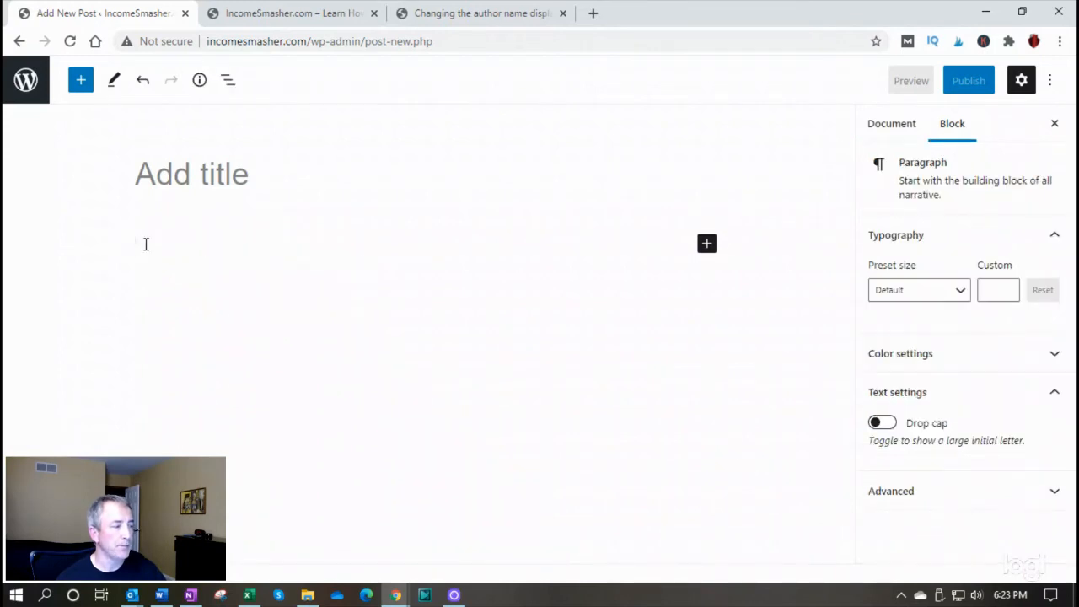
right_click(145, 244)
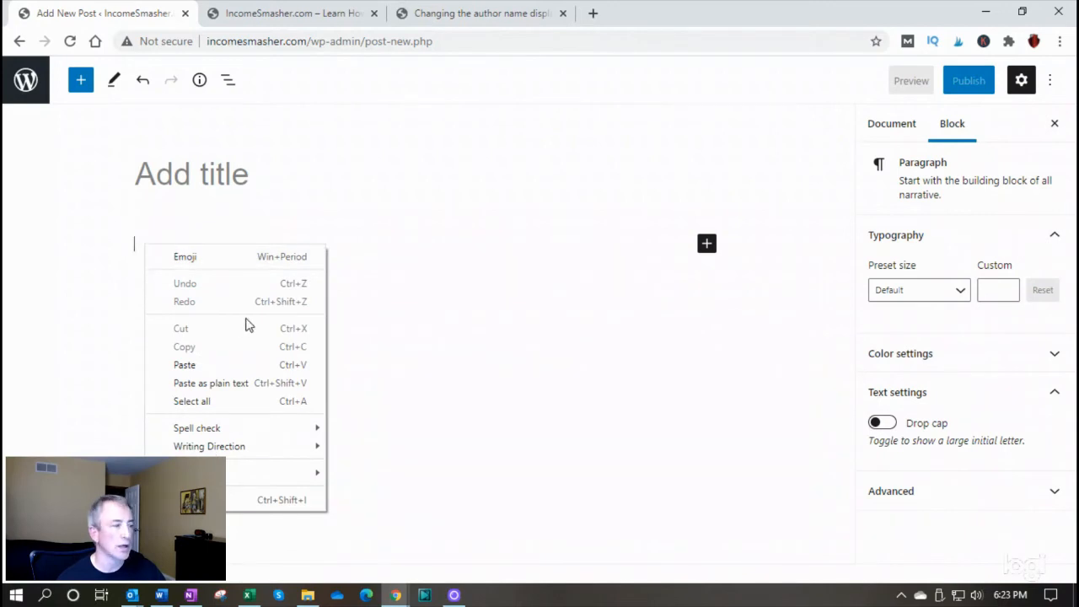
left_click(253, 173)
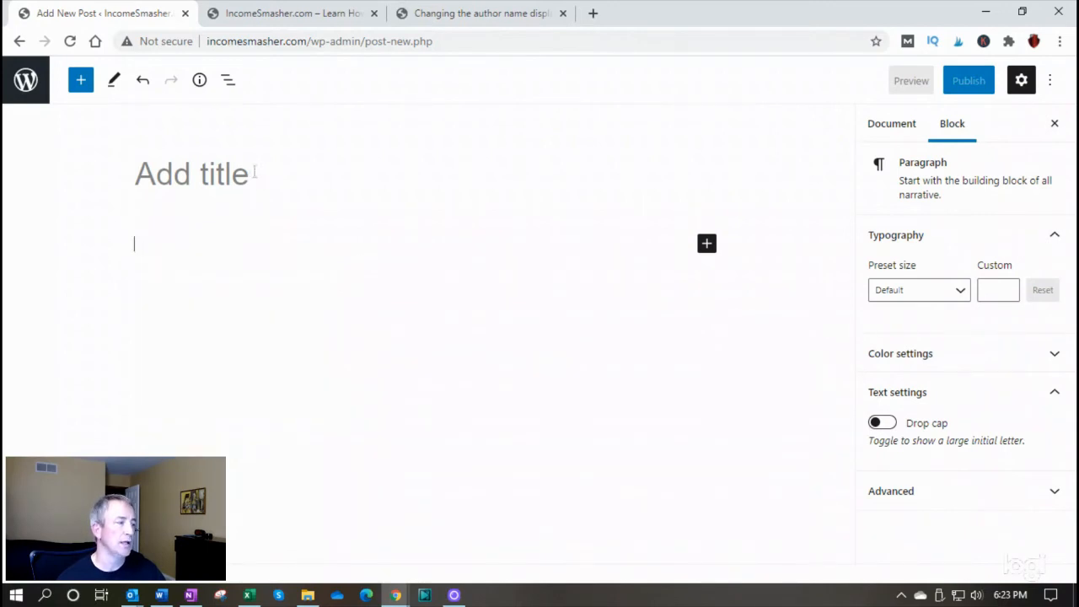
left_click(251, 173)
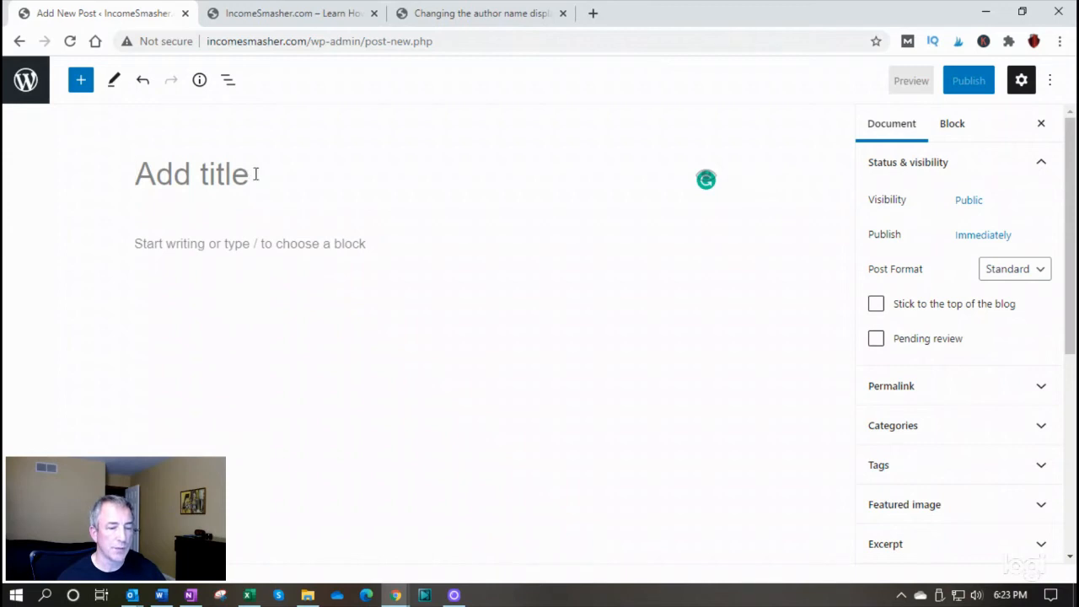
left_click(992, 390)
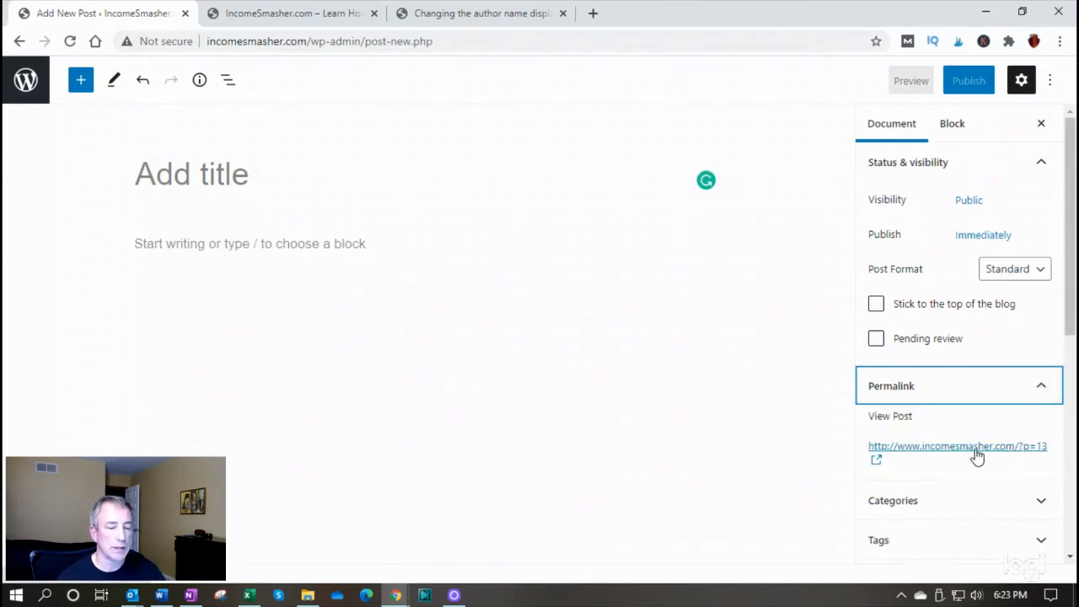
left_click(199, 177)
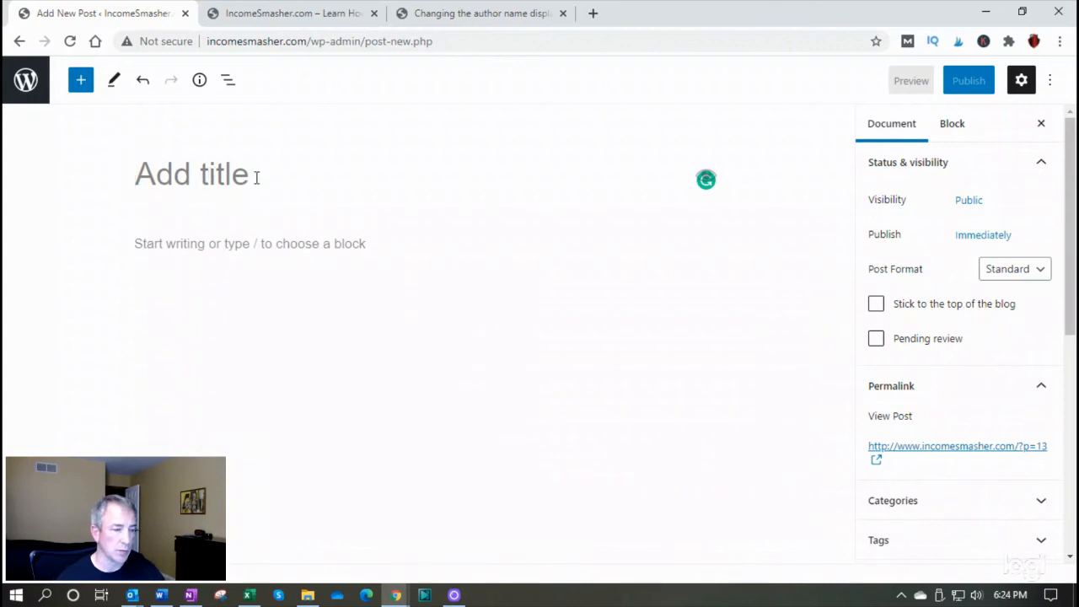
Examine the new post's document settings, expanding its Categories and Tags sections
scroll(948, 536, "down", 2)
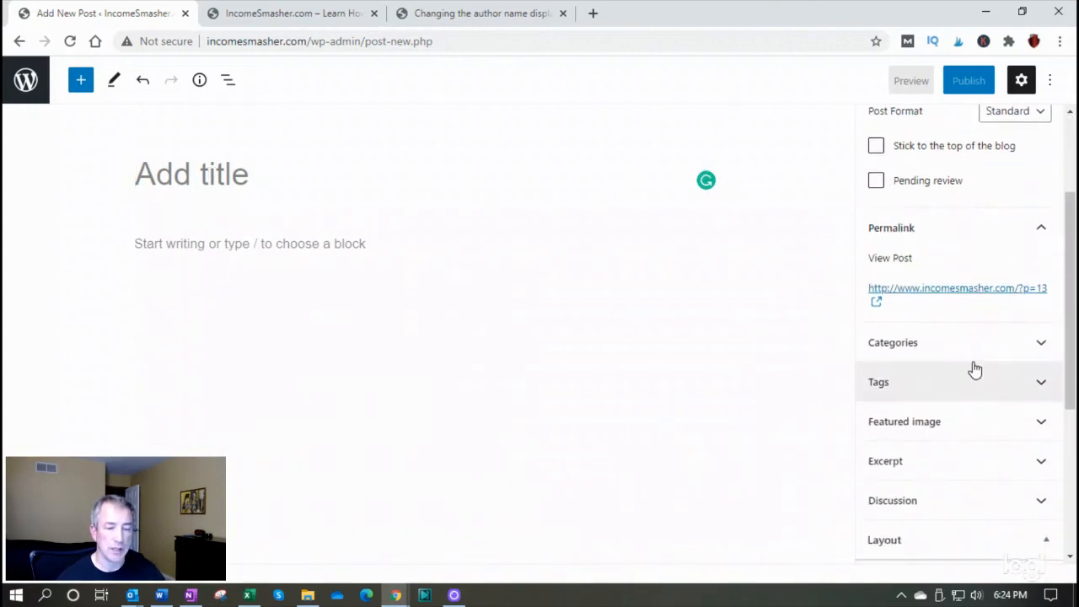
left_click(975, 352)
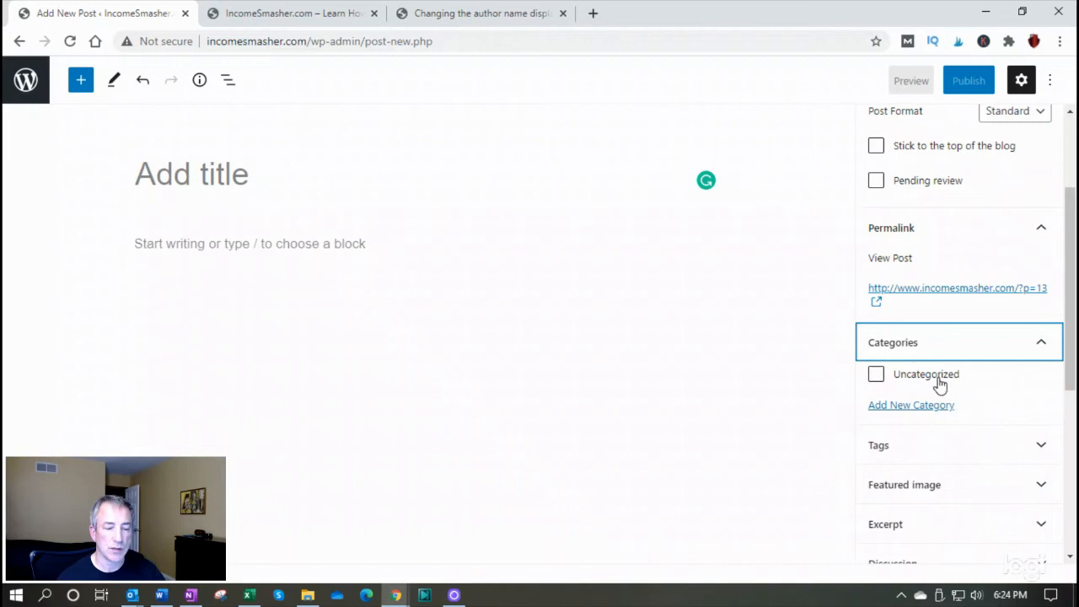
scroll(959, 396, "down", 1)
scroll(957, 394, "down", 2)
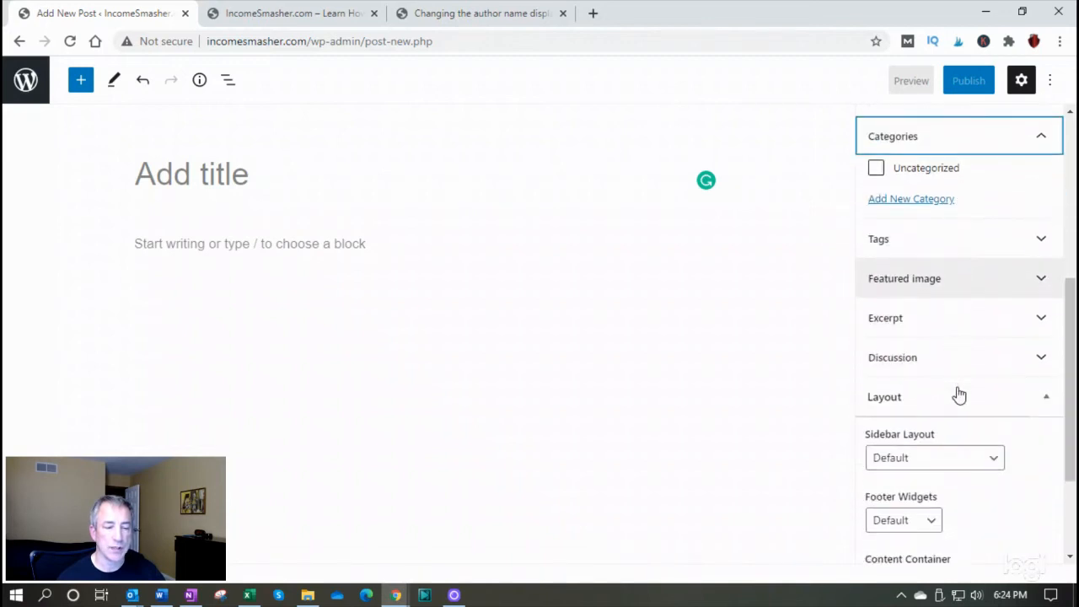
scroll(957, 393, "up", 1)
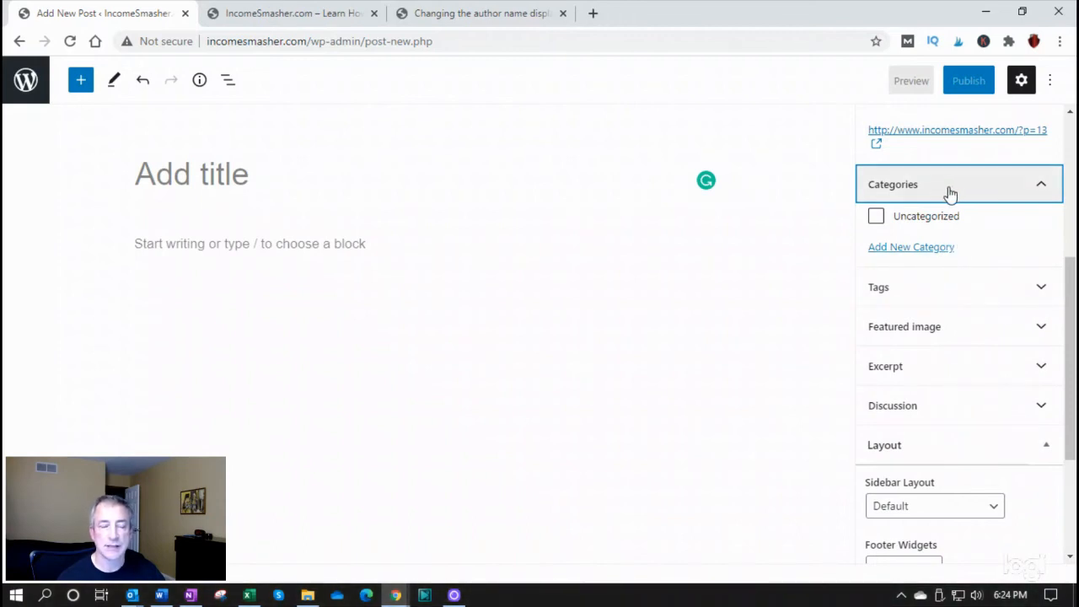
left_click(956, 291)
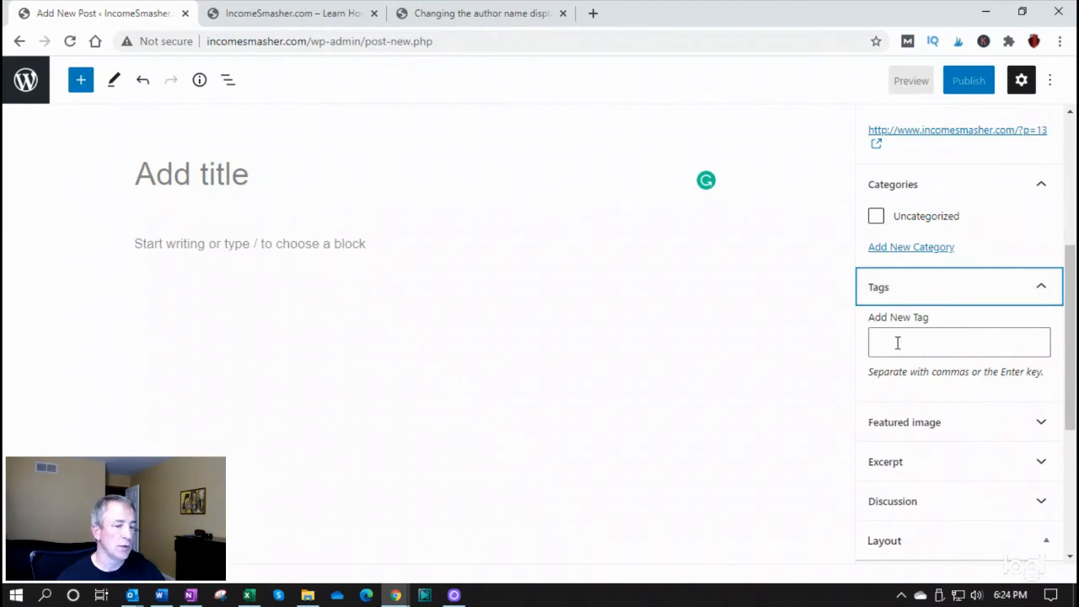
Expand the new post's Featured image section and examine the remaining document settings down to Layout
left_click(940, 423)
scroll(940, 425, "down", 4)
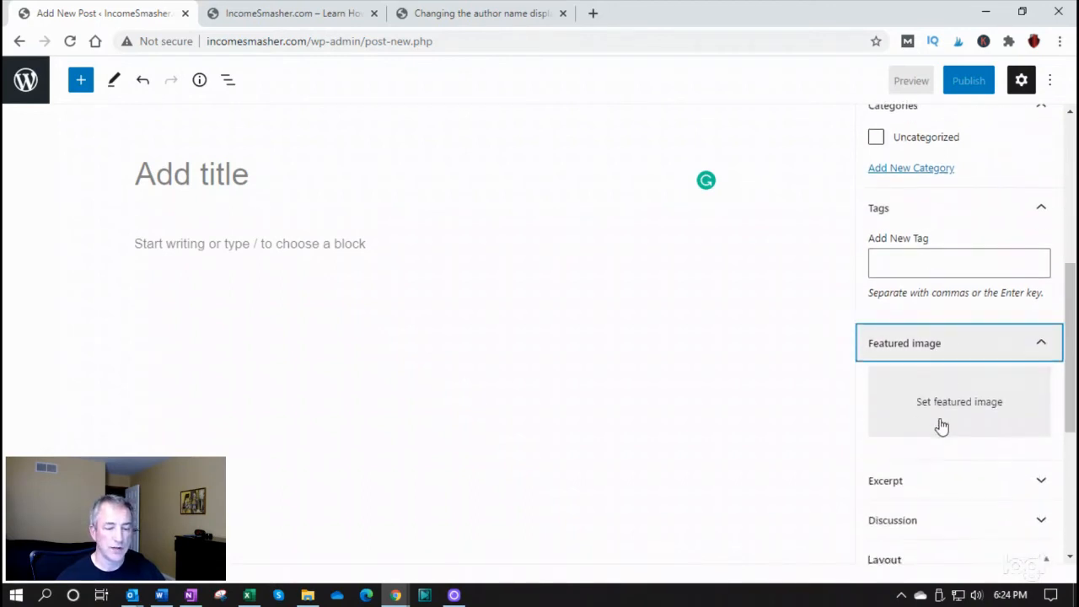
scroll(951, 327, "down", 1)
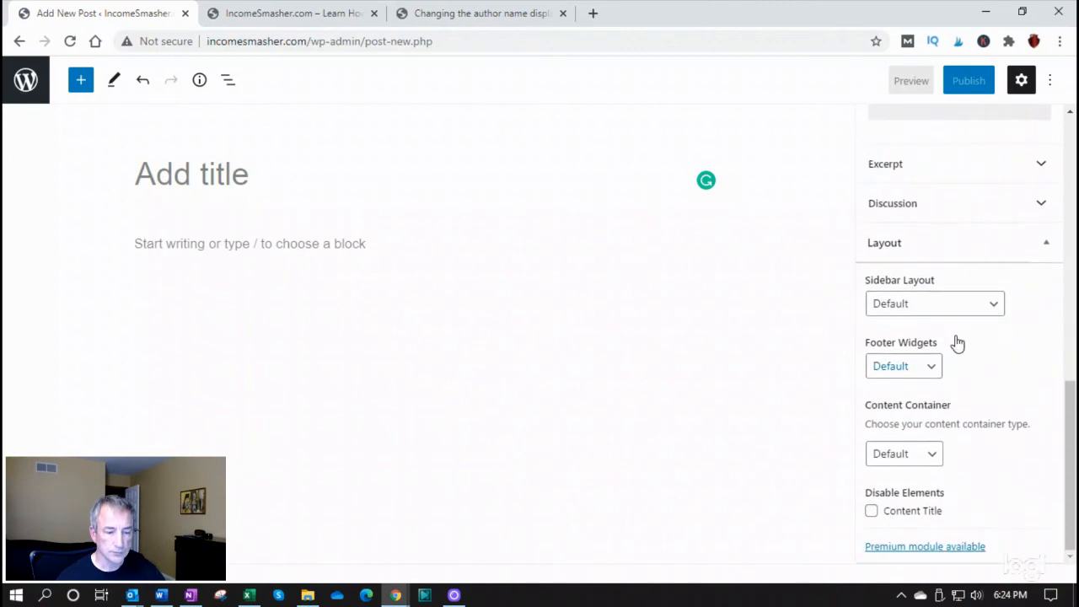
scroll(957, 343, "up", 9)
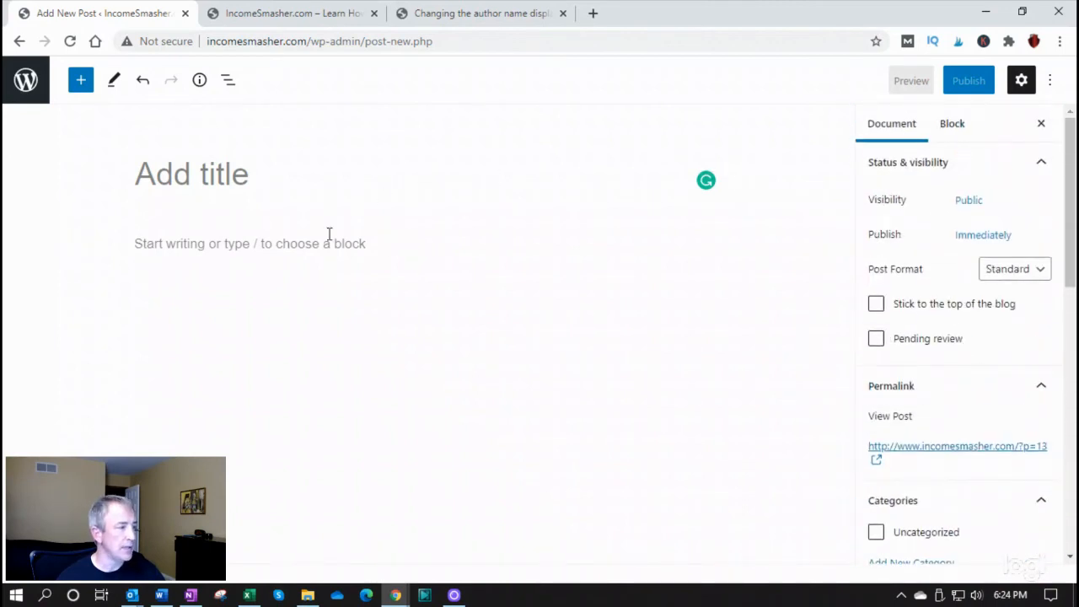
Leave the post editor without saving and open the list of all pages
left_click(26, 84)
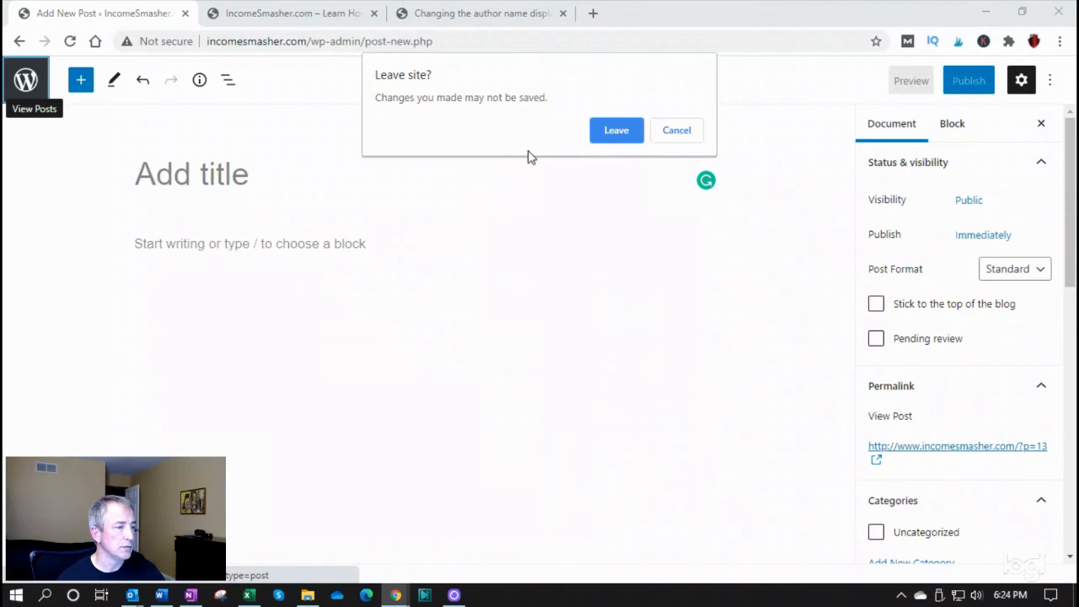
left_click(615, 132)
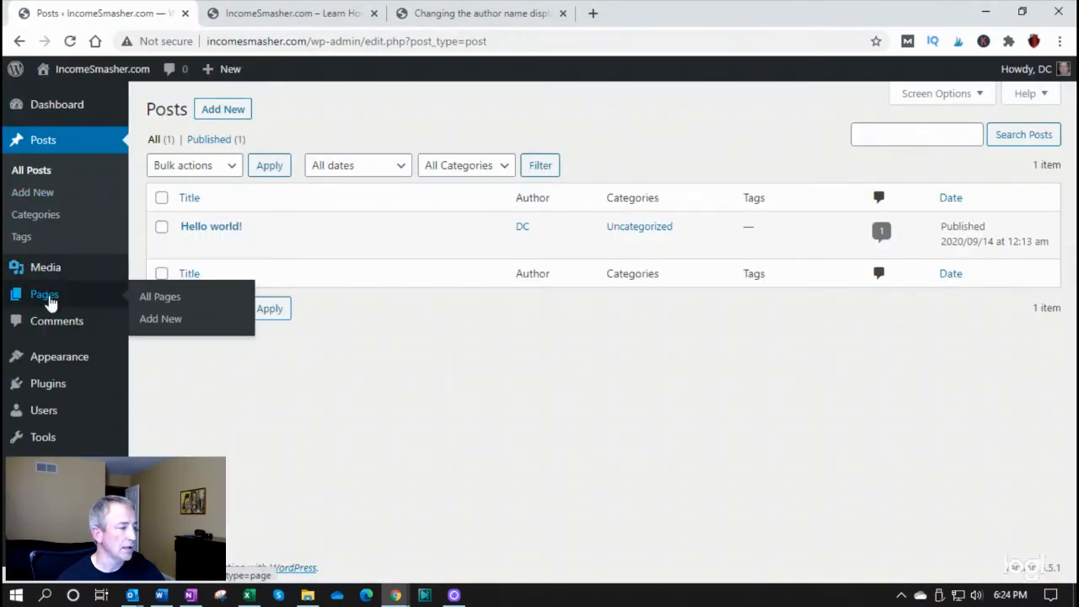
left_click(47, 300)
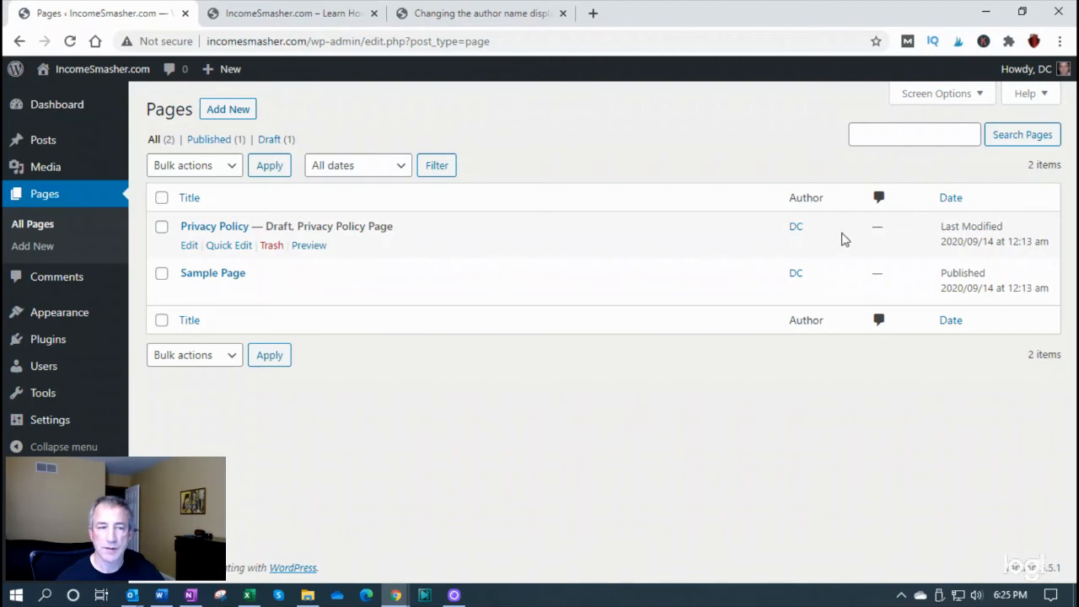
Look over the live site's home page down to its footer, then return to the pages list
left_click(316, 13)
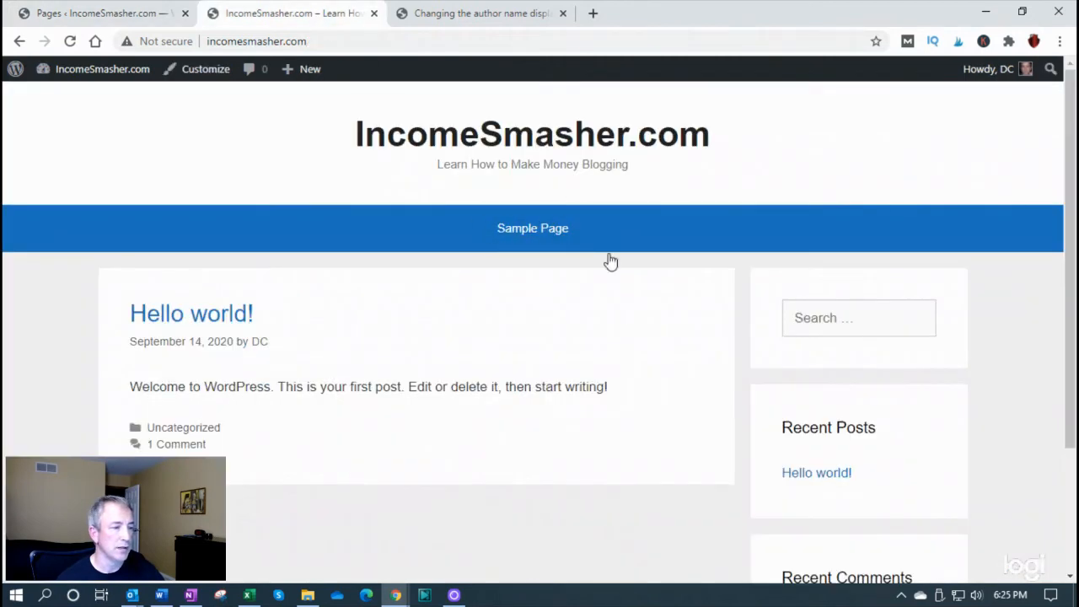
scroll(633, 428, "down", 3)
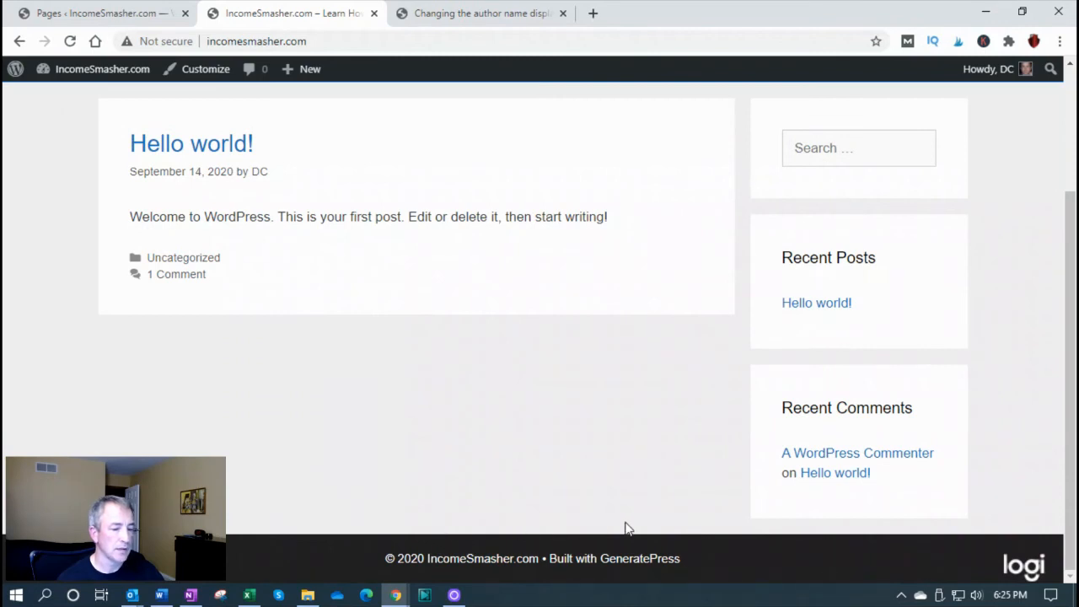
scroll(632, 523, "up", 3)
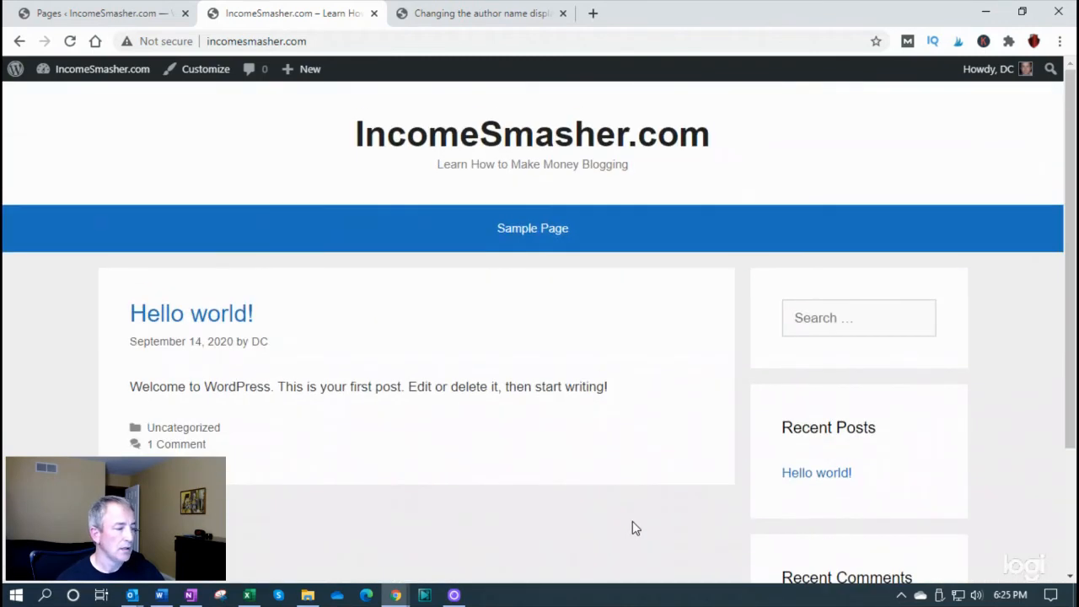
left_click(156, 17)
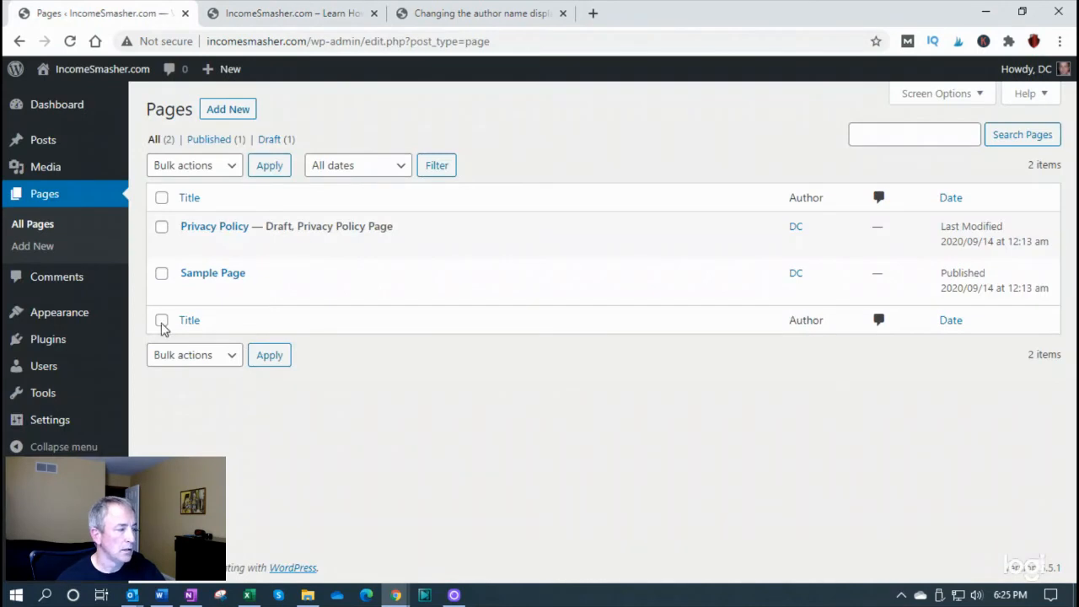
View the installed themes and open the list of installed plugins
left_click(67, 318)
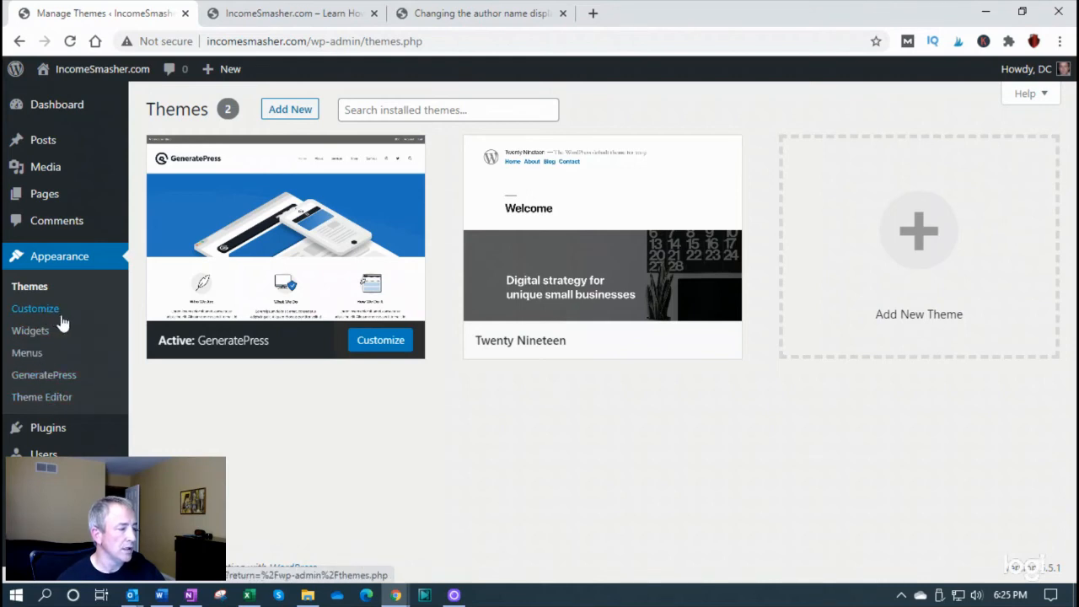
left_click(51, 434)
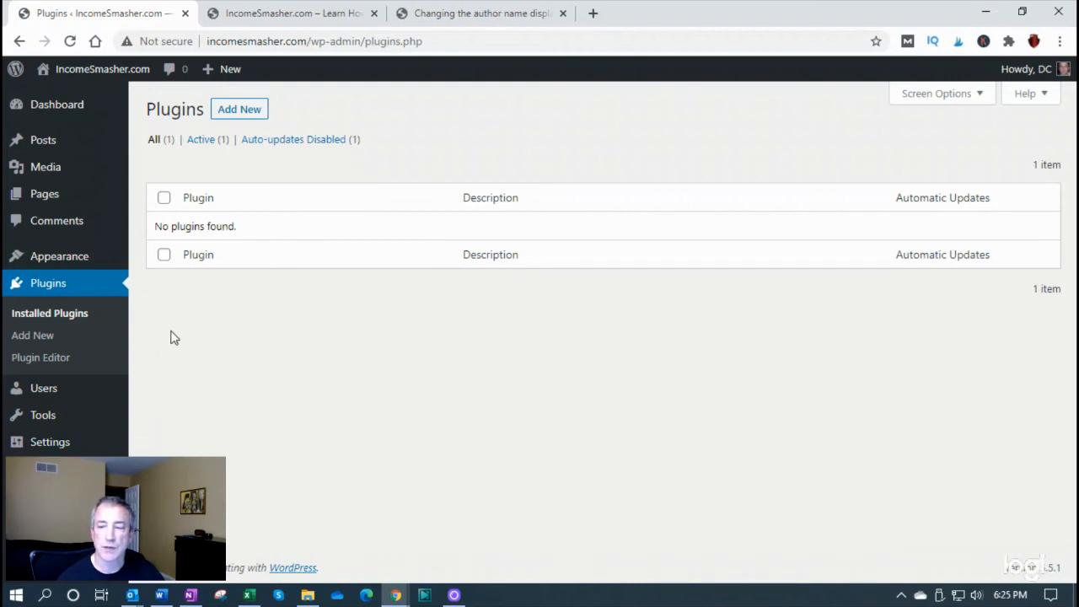
mouse_move(453, 595)
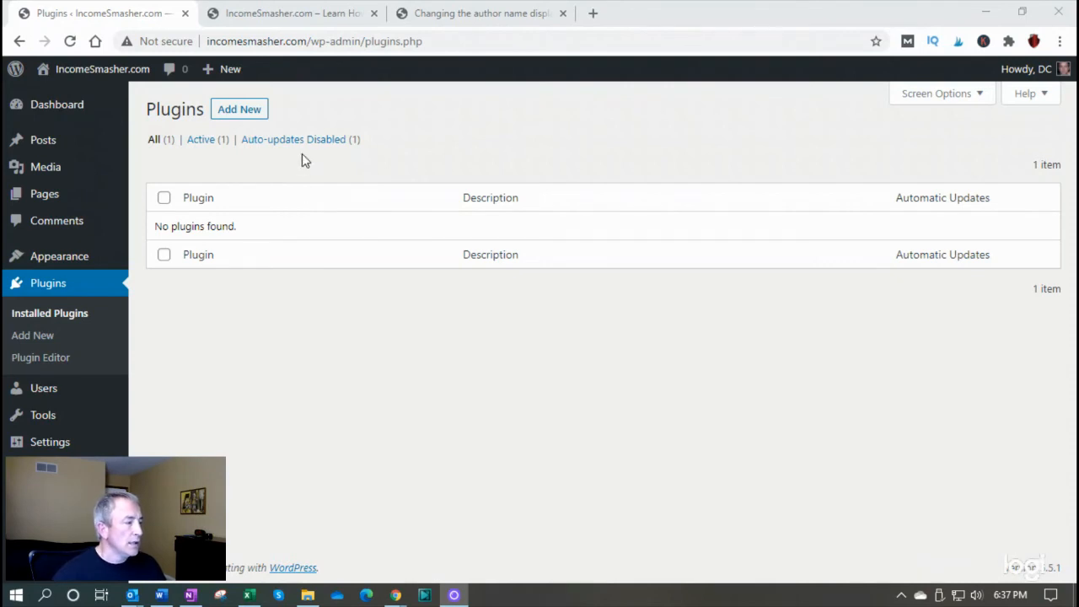
Open the page for adding plugins and browse the featured plugins
left_click(248, 115)
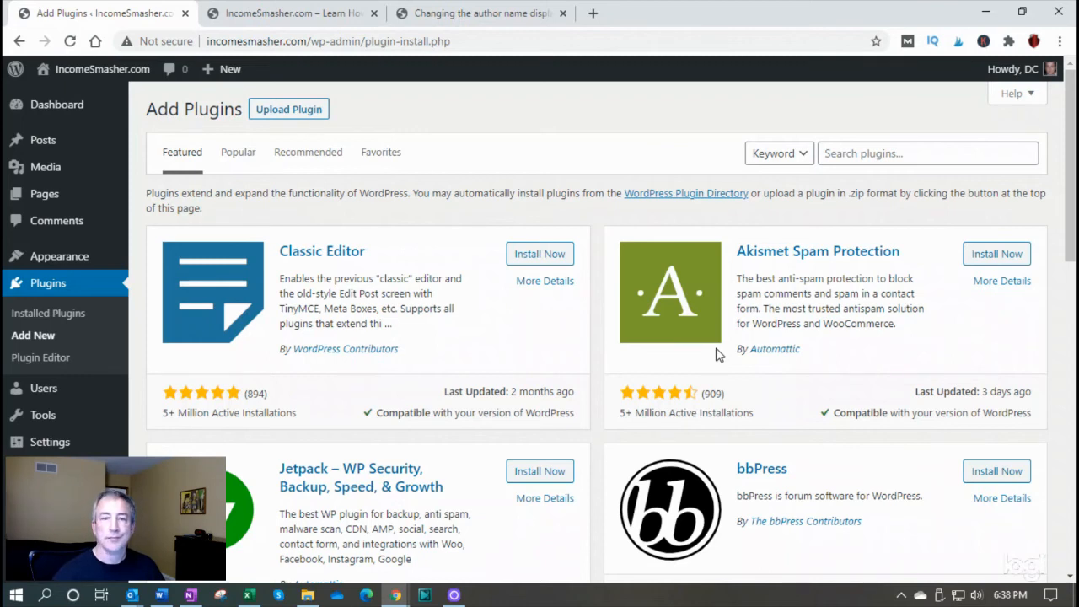
scroll(716, 354, "down", 2)
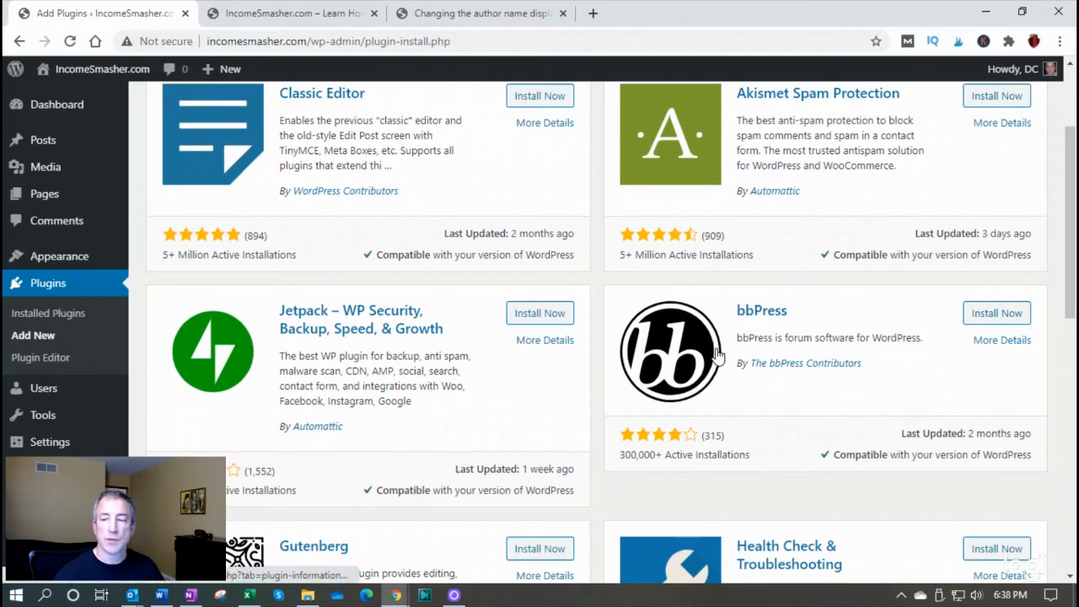
scroll(716, 355, "down", 1)
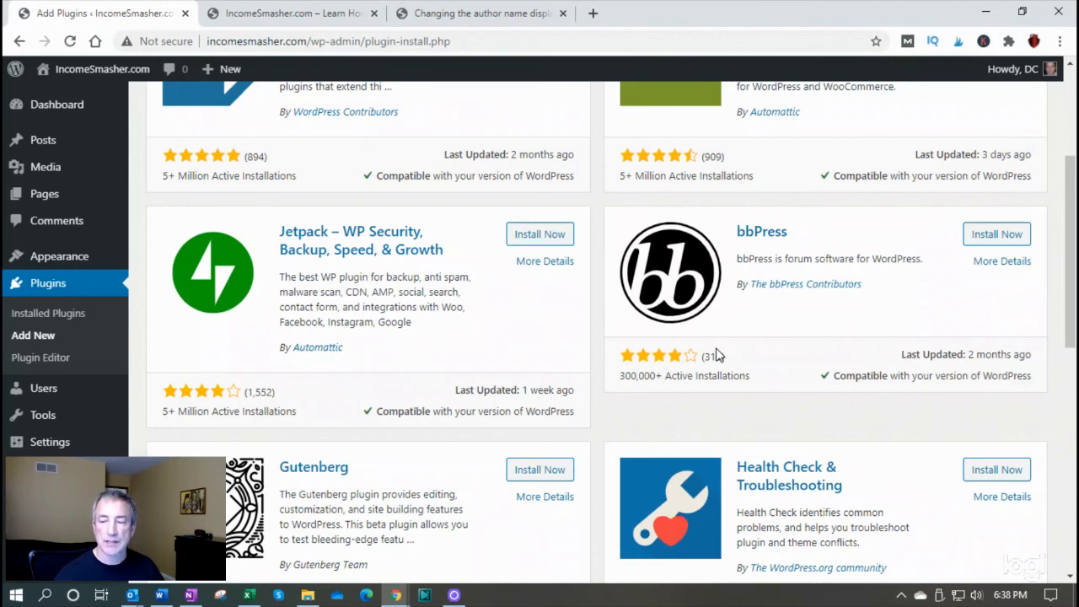
scroll(716, 354, "down", 3)
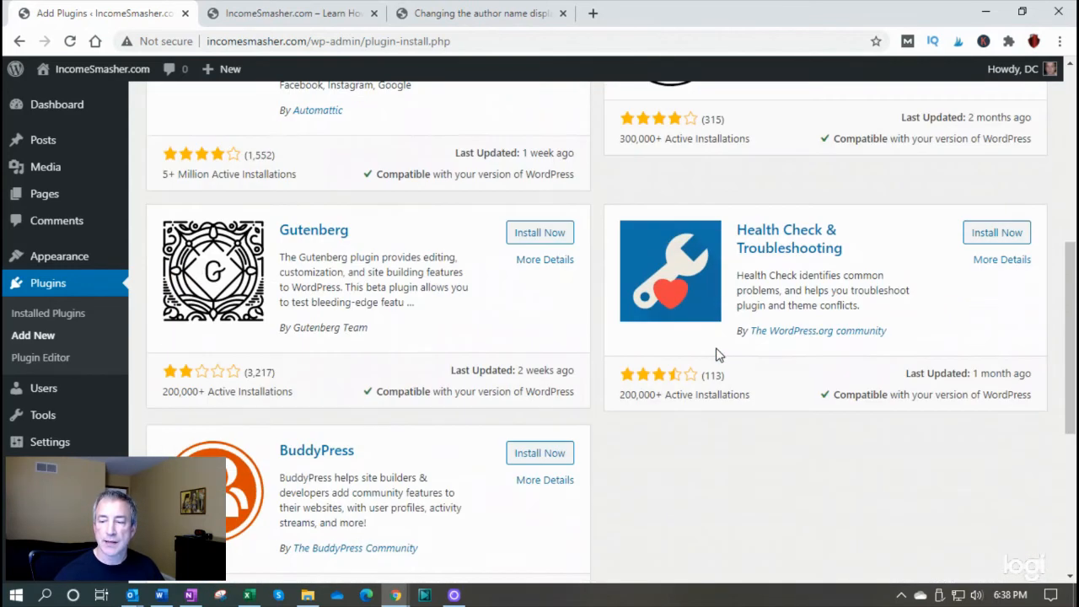
scroll(716, 354, "down", 4)
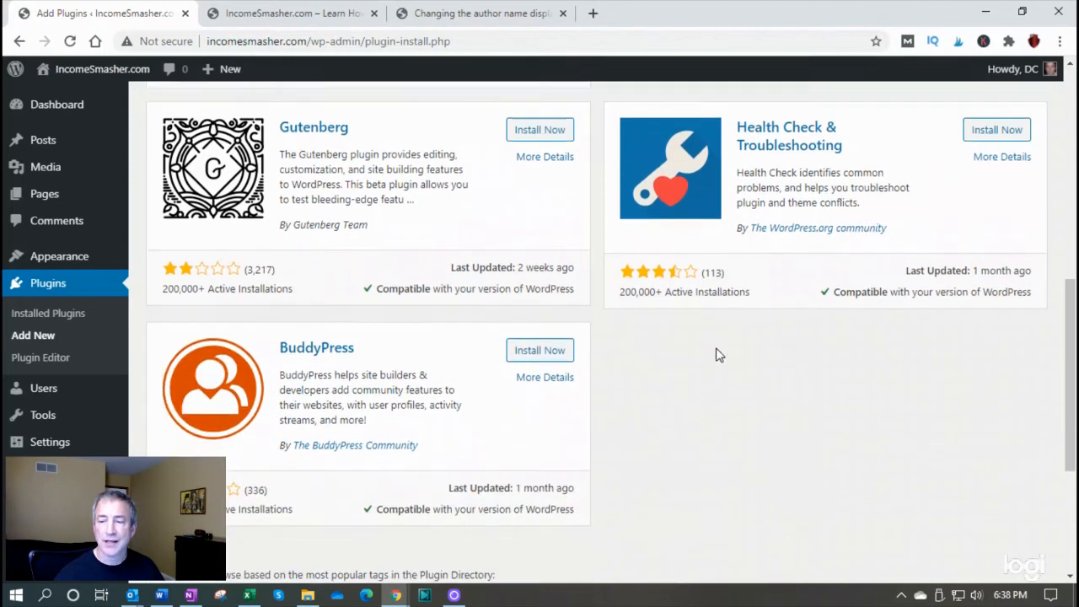
scroll(716, 354, "up", 5)
scroll(716, 354, "up", 5)
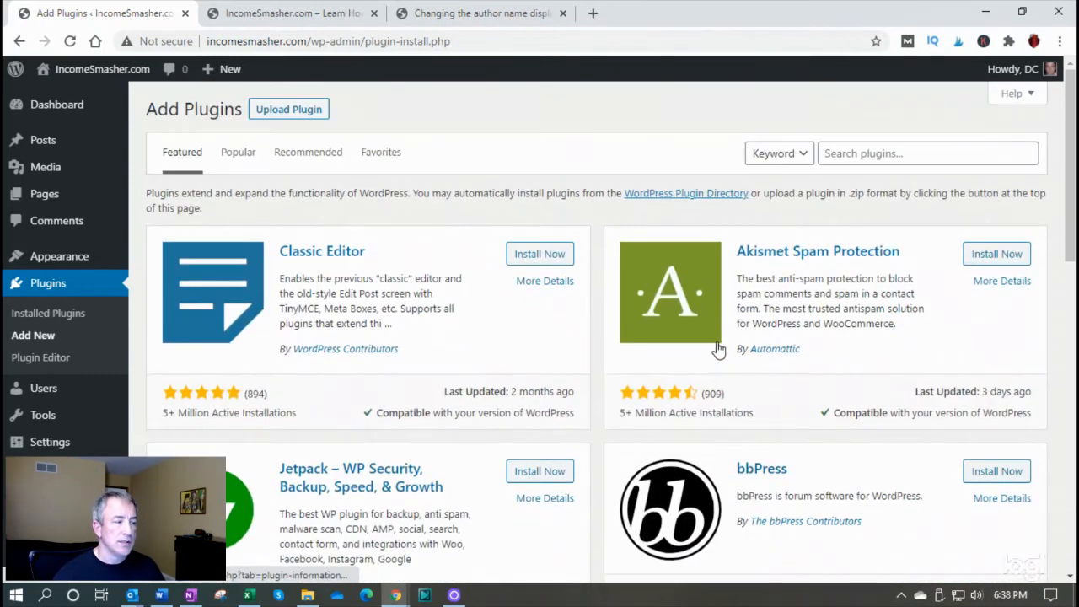
Search the plugins for "yoast seo", then install and activate Yoast SEO
left_click(848, 155)
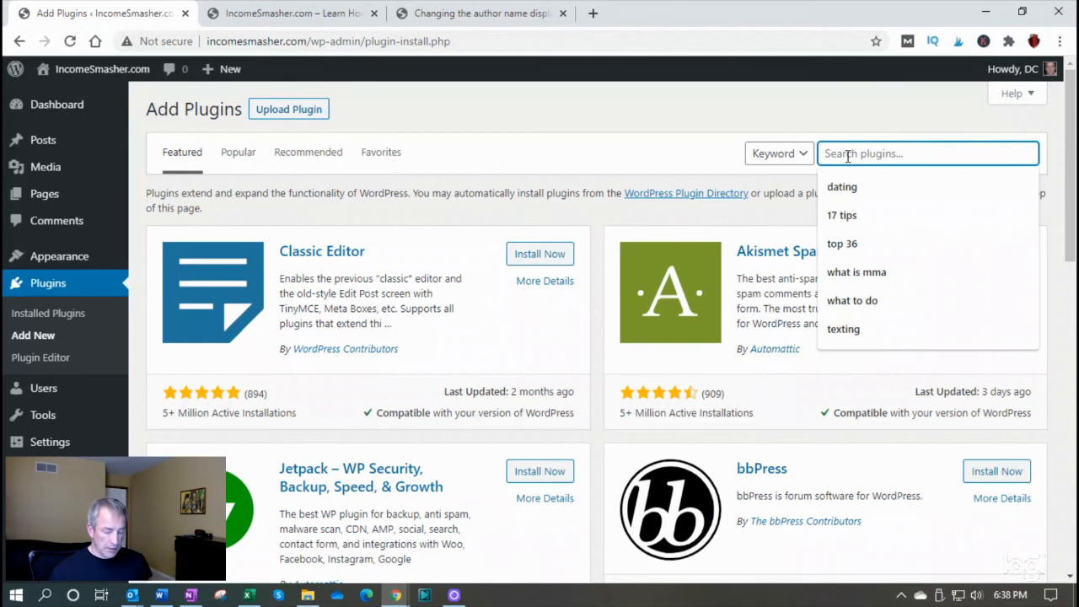
type("yo")
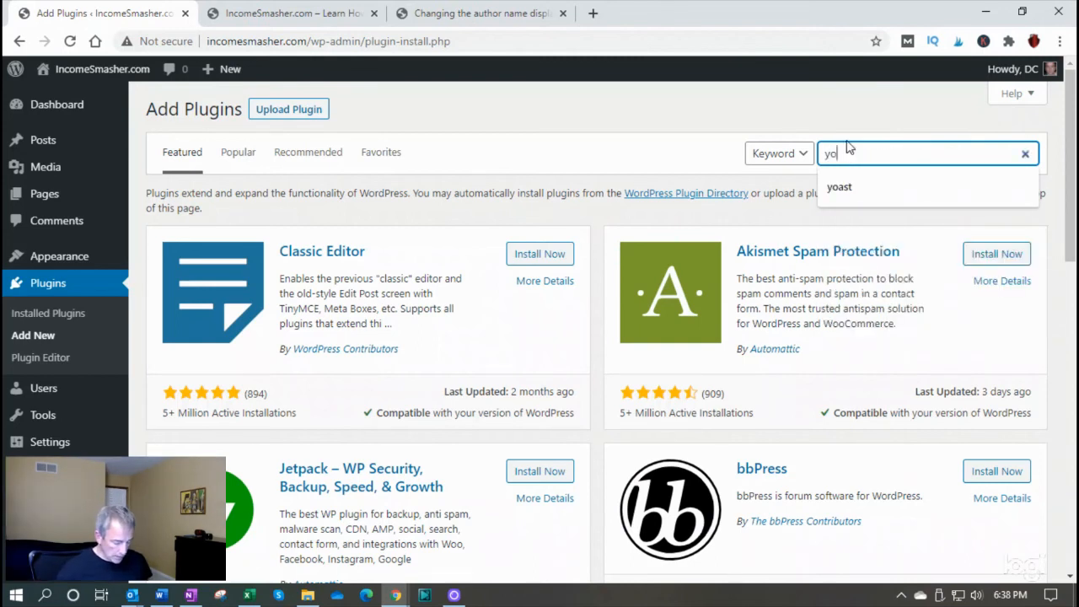
type("ast's")
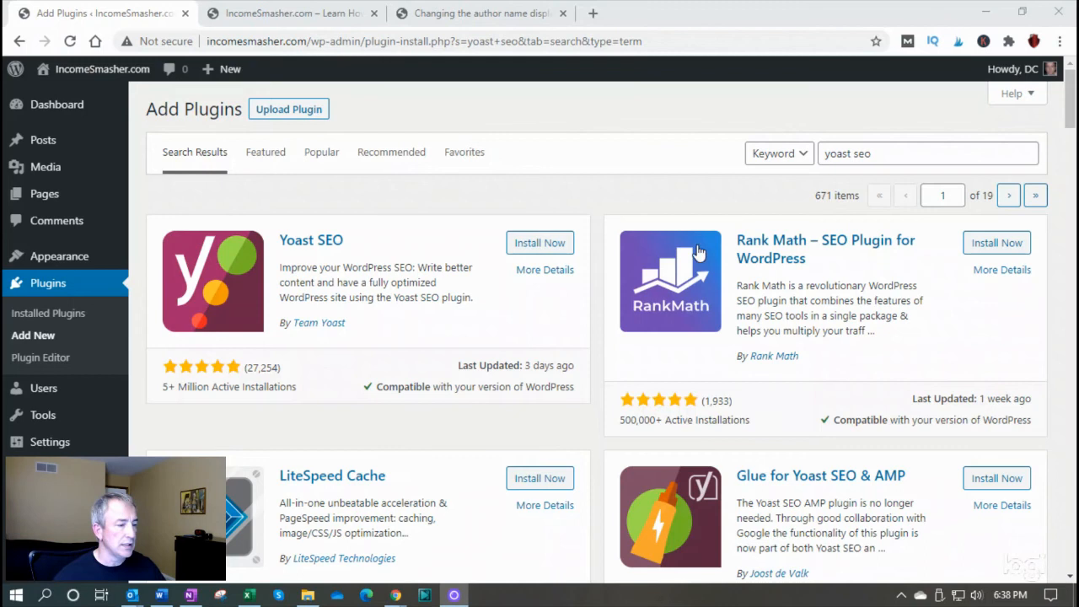
left_click(524, 245)
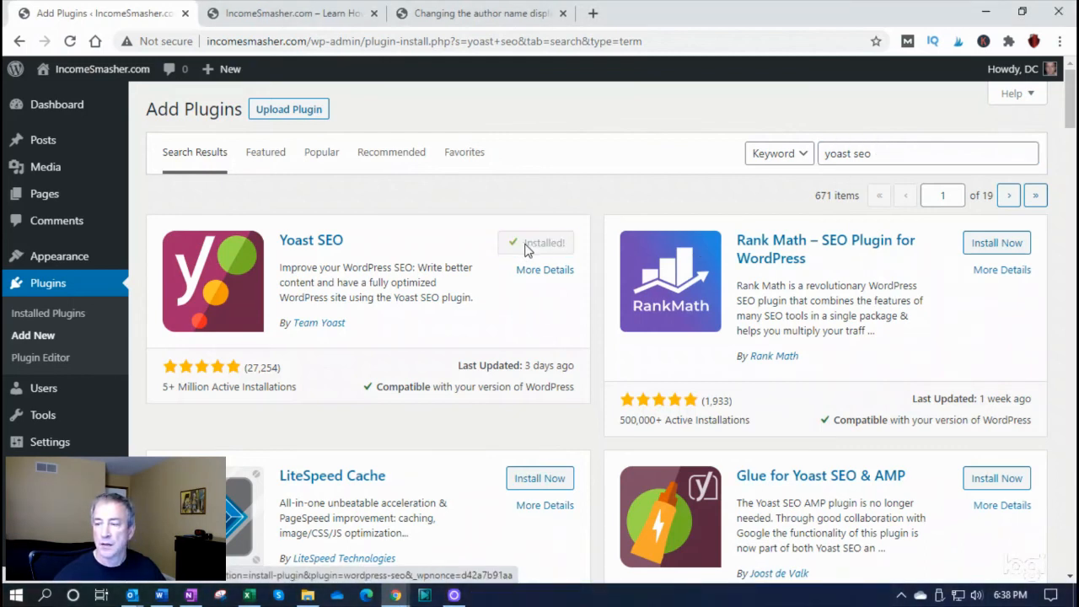
left_click(542, 245)
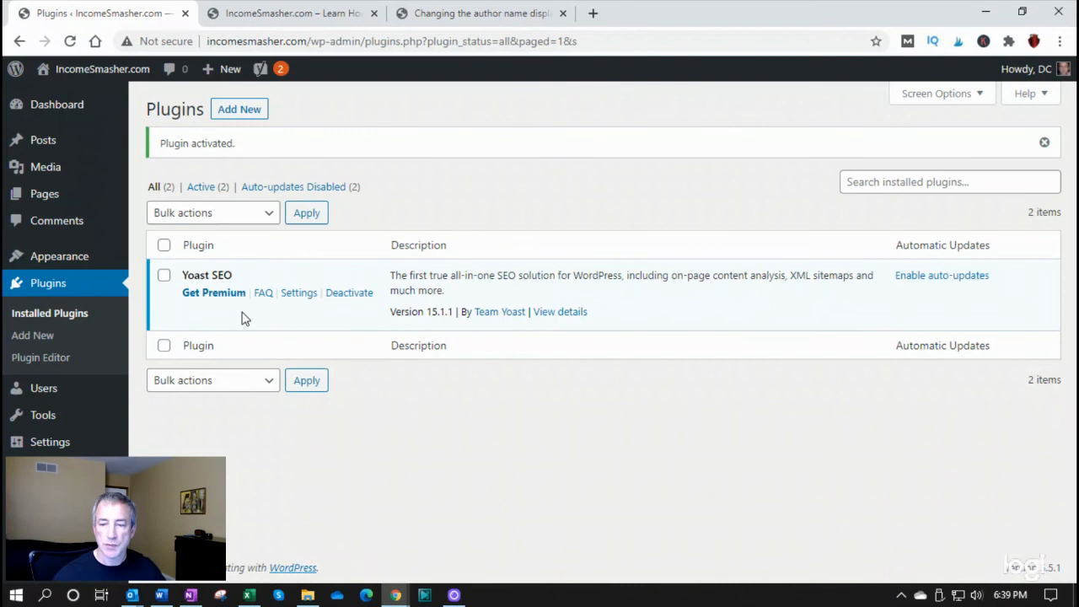
Replace the site's tagline in the general settings with "Making money blogging"
mouse_move(32, 424)
mouse_move(38, 448)
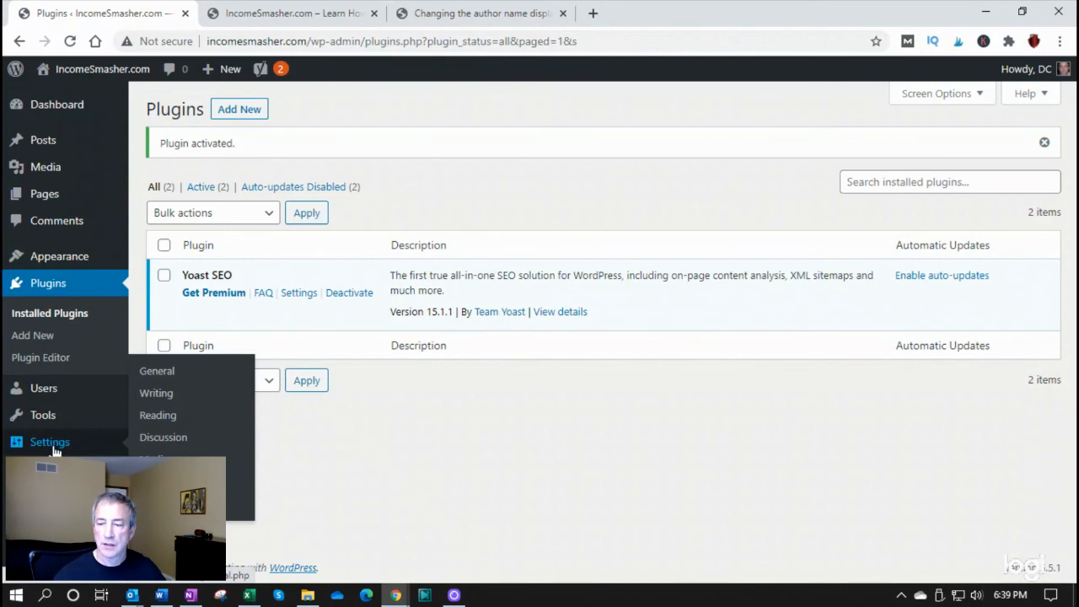
left_click(51, 443)
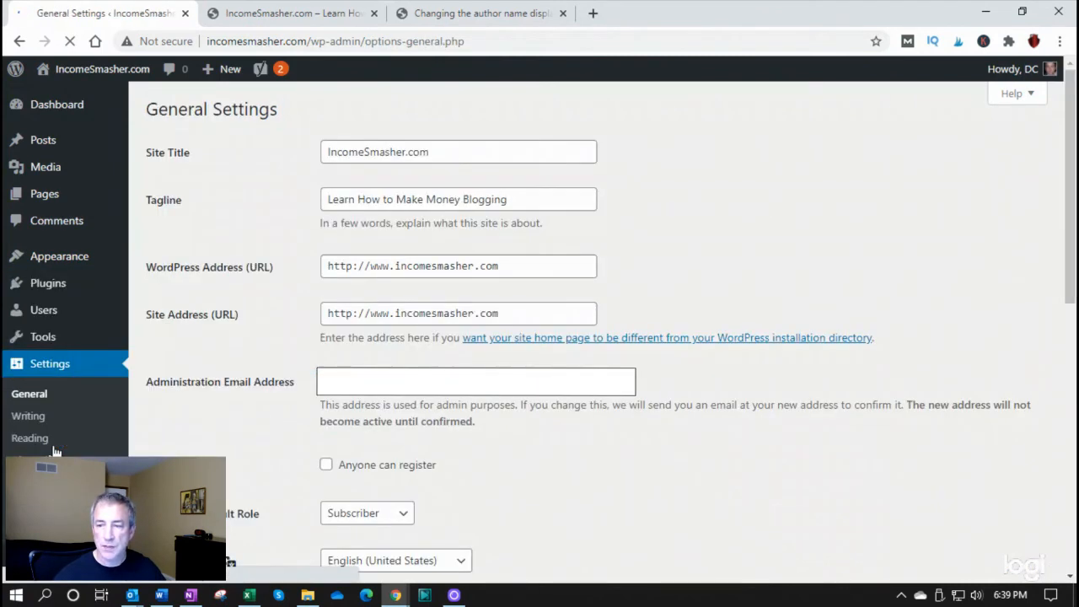
left_click(454, 202)
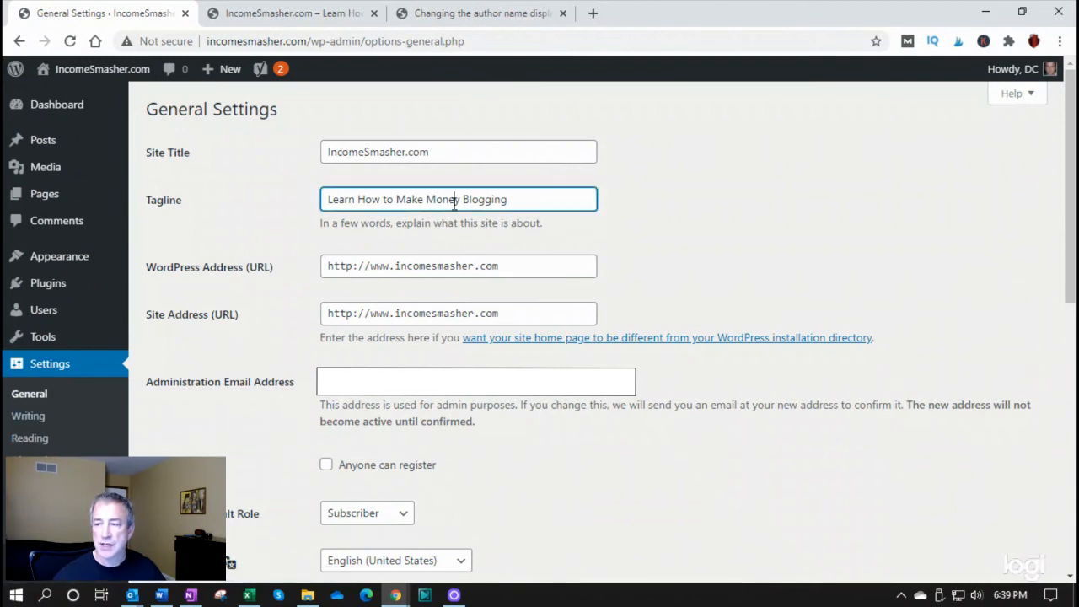
left_click_drag(517, 202, 300, 204)
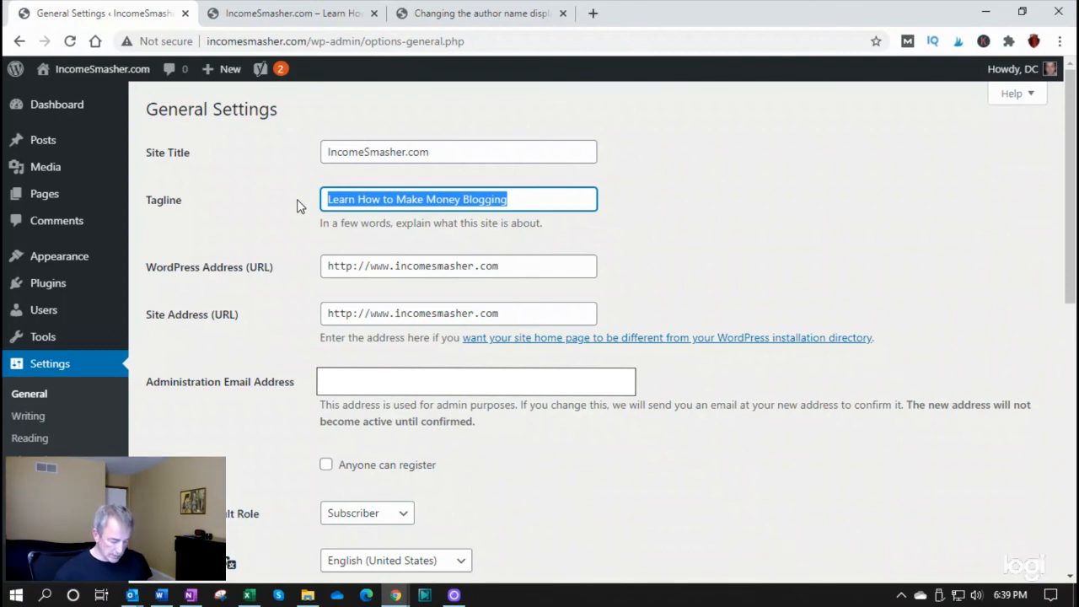
type("Making mon")
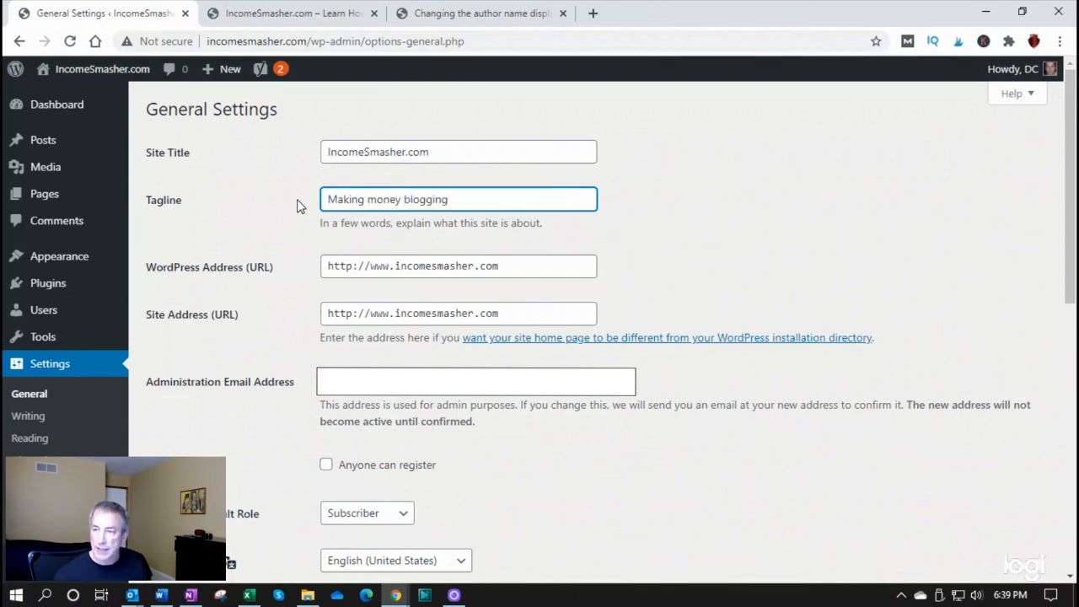
left_click(351, 314)
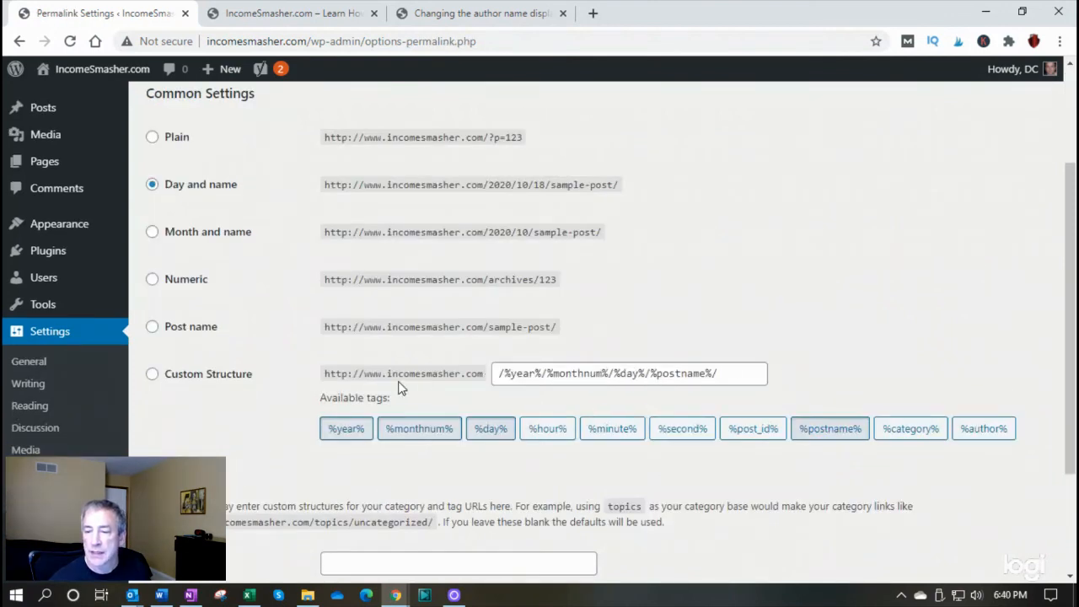
Set the permalink structure to Post name in the common settings and save the changes
left_click(154, 376)
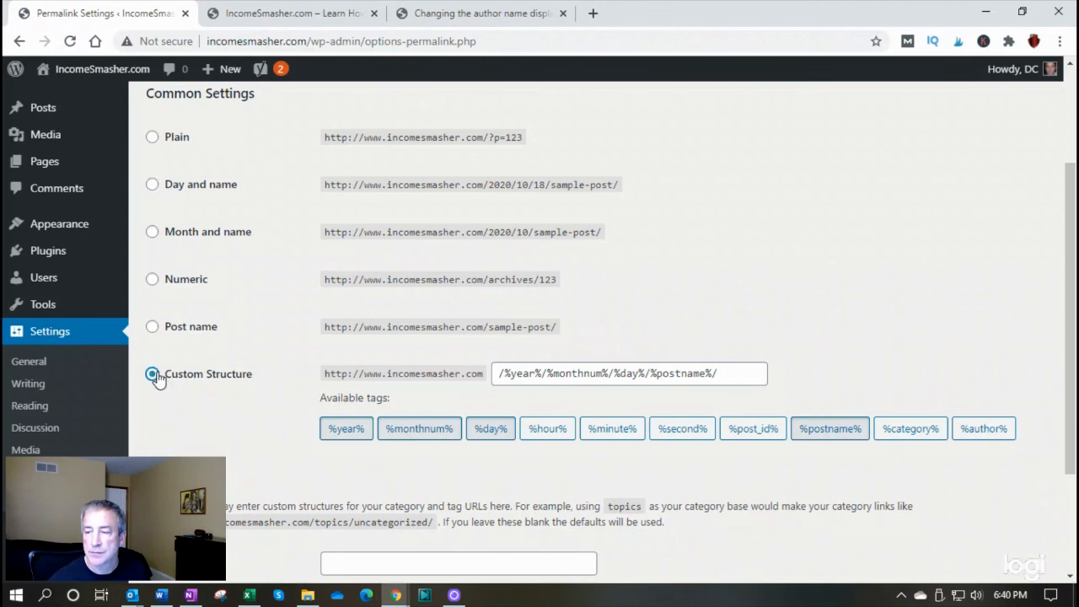
left_click(153, 329)
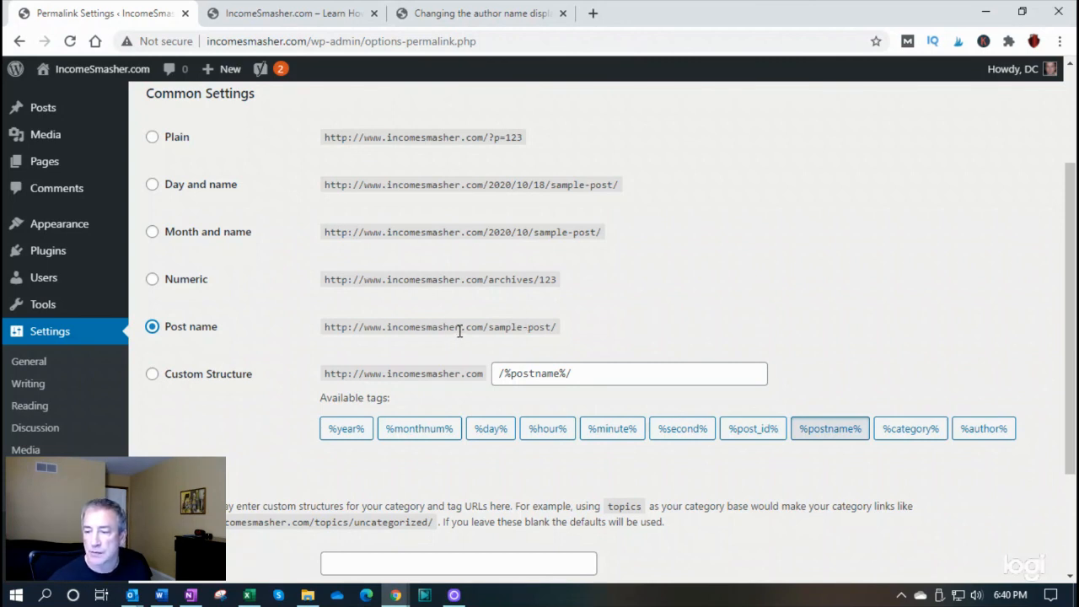
scroll(346, 437, "down", 2)
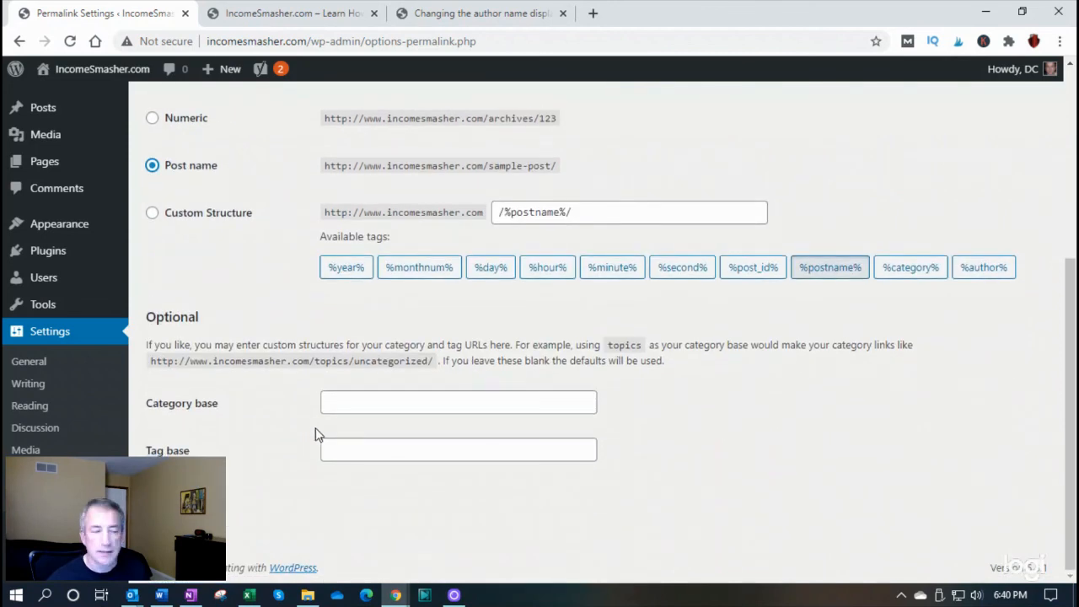
left_click(199, 501)
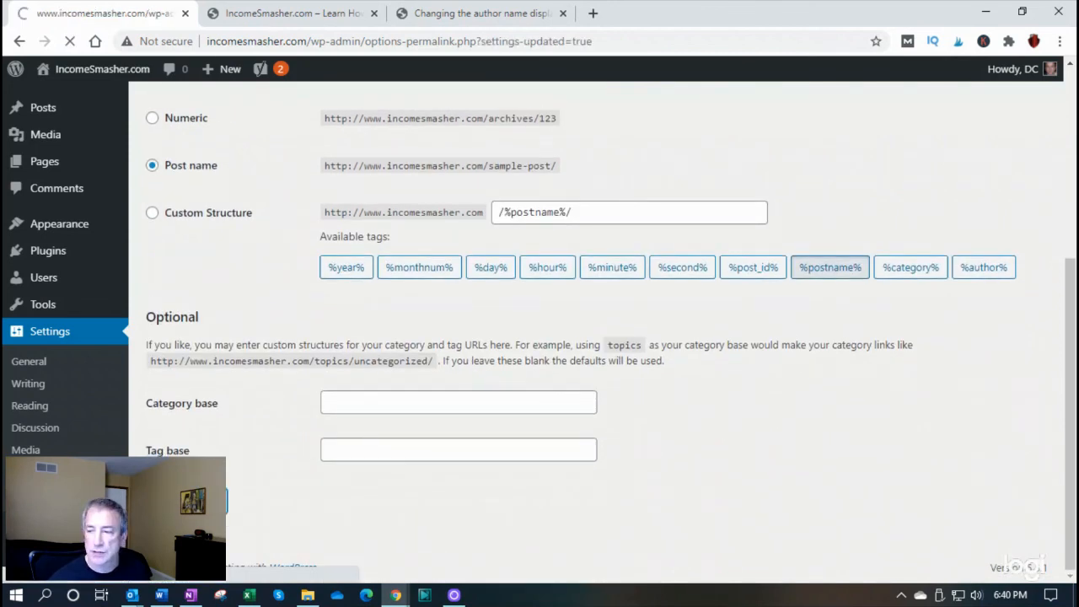